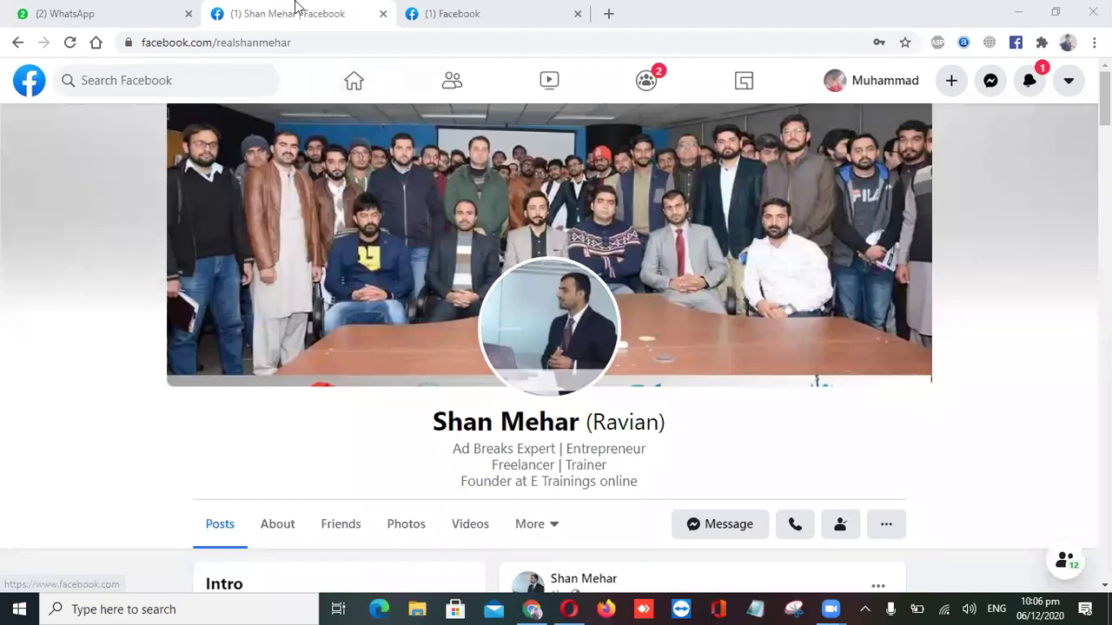
Search Google for "ad breaks" in a new tab and open the In-Stream Ads | Facebook for Creators result.
left_click(450, 9)
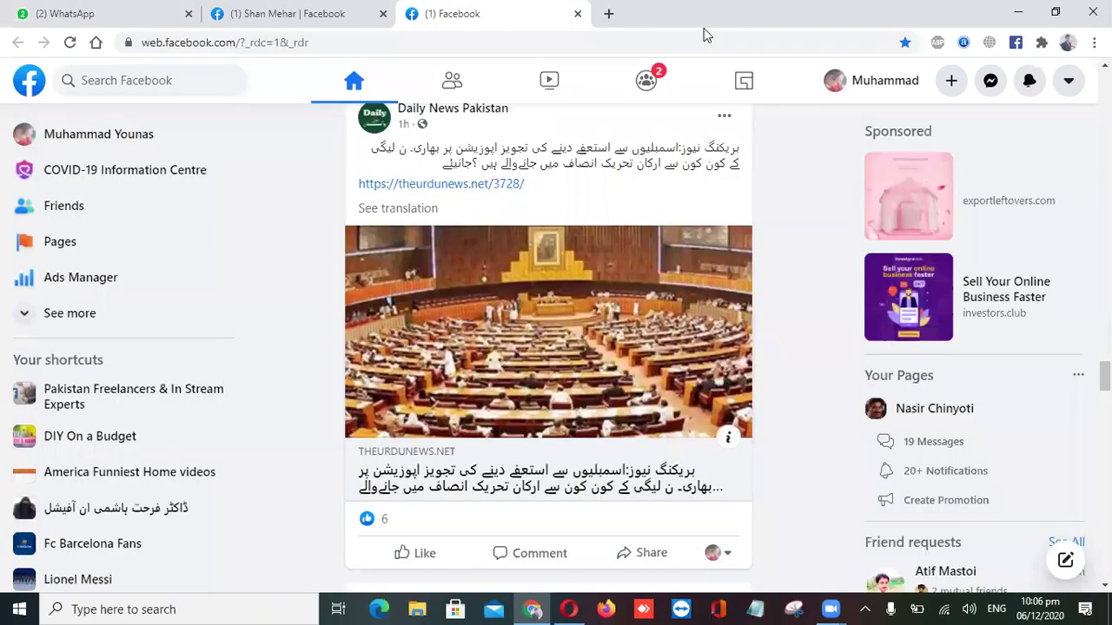
left_click(608, 13)
type("ad")
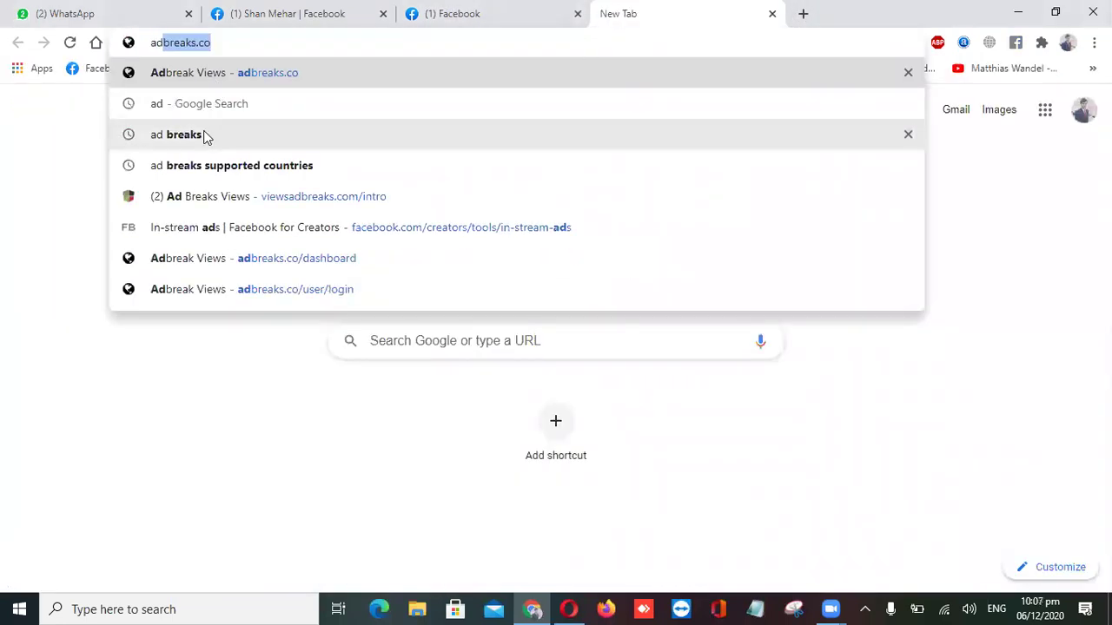
left_click(205, 134)
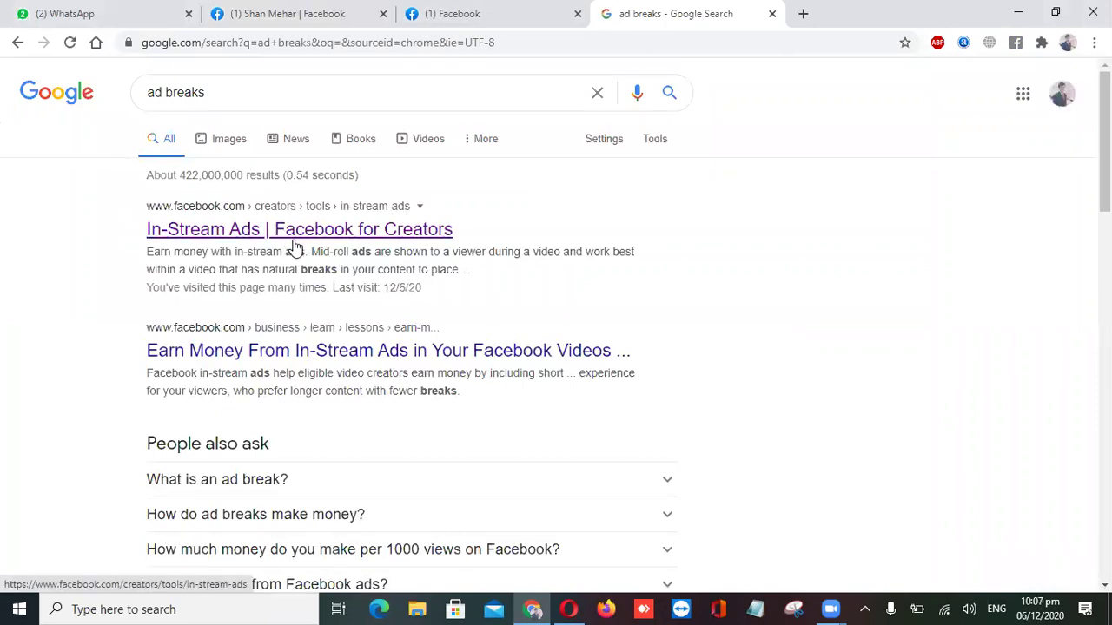
left_click(299, 241)
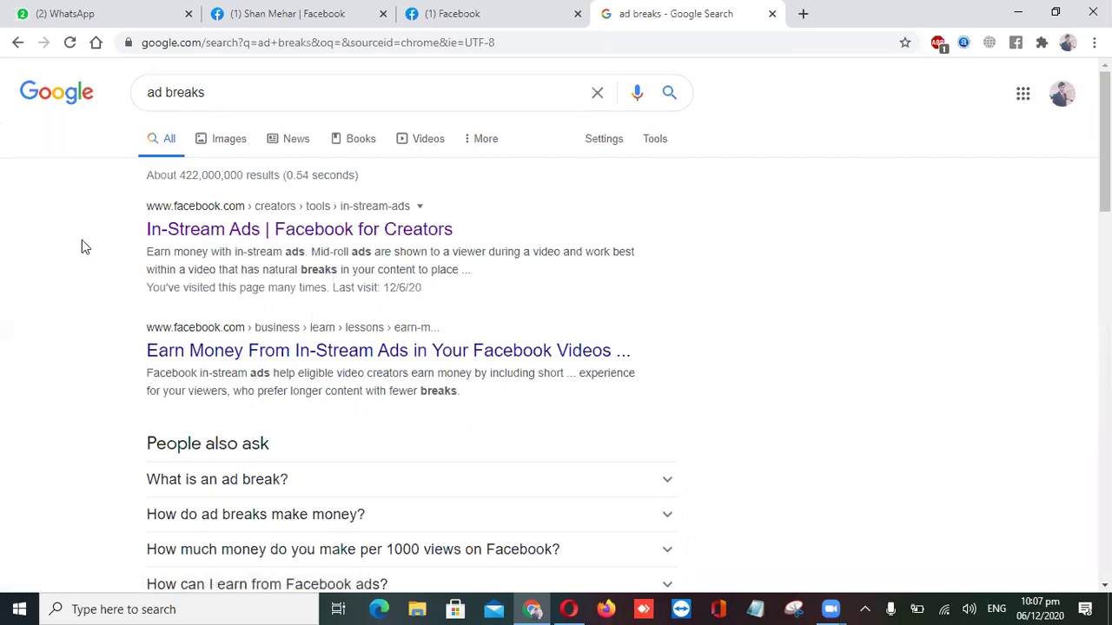
left_click(186, 238)
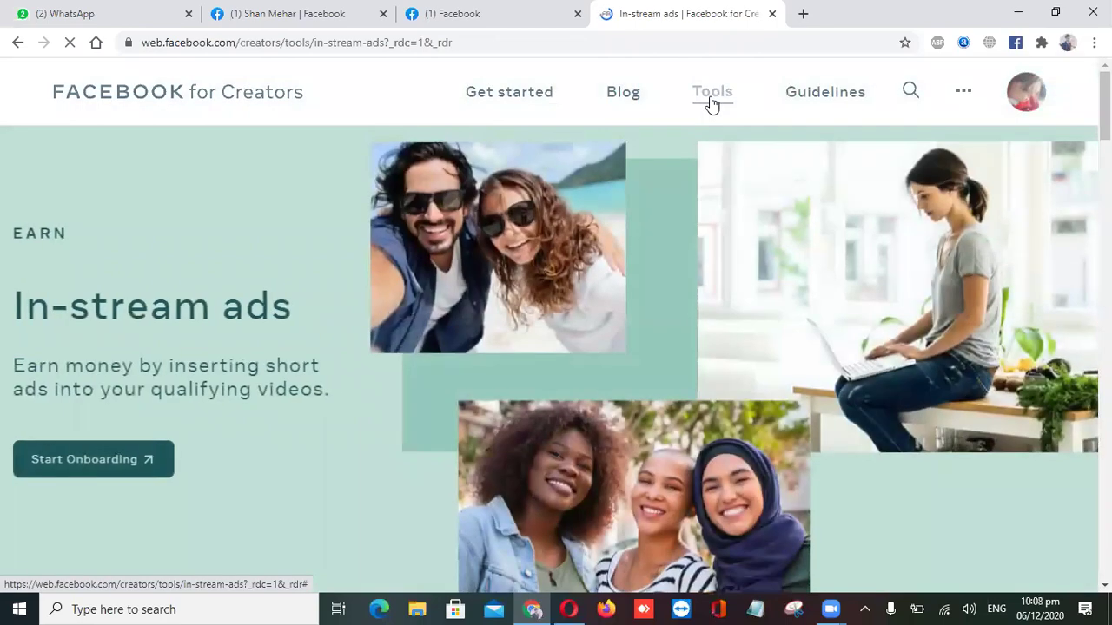
Open the Monetisation tools application page and find the list of Pages under Check eligibility and apply.
mouse_move(710, 103)
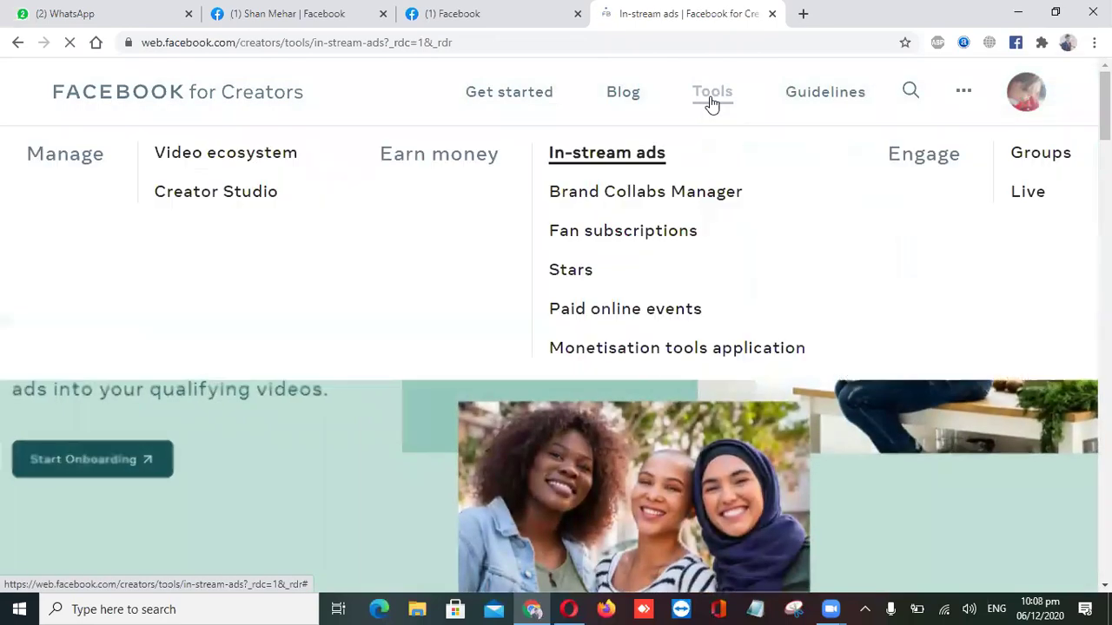
left_click(702, 399)
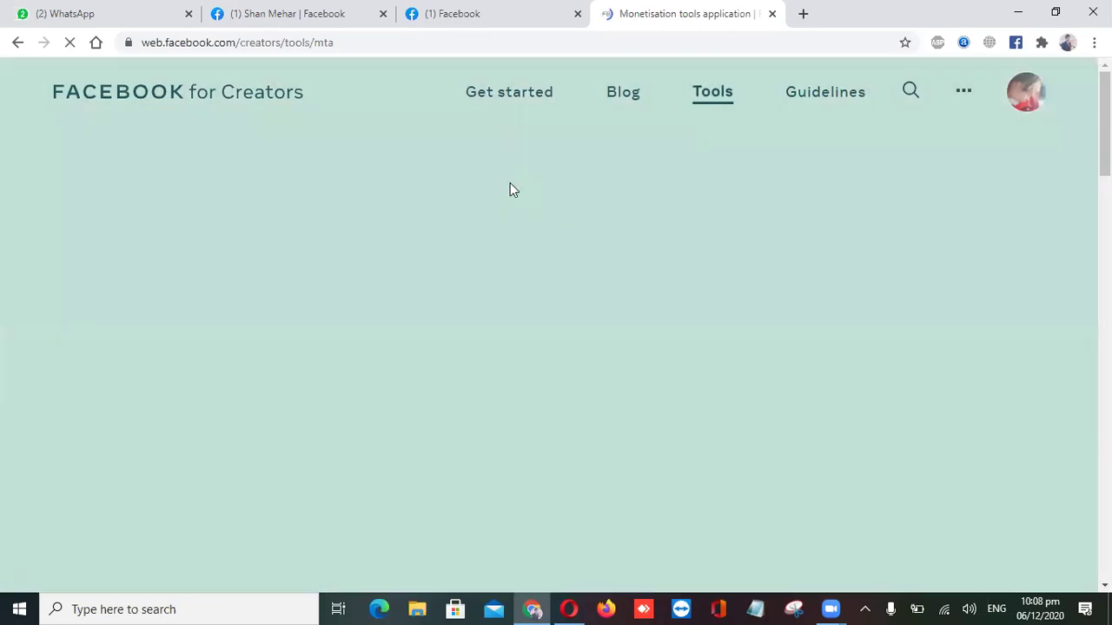
scroll(555, 274, "down", 8)
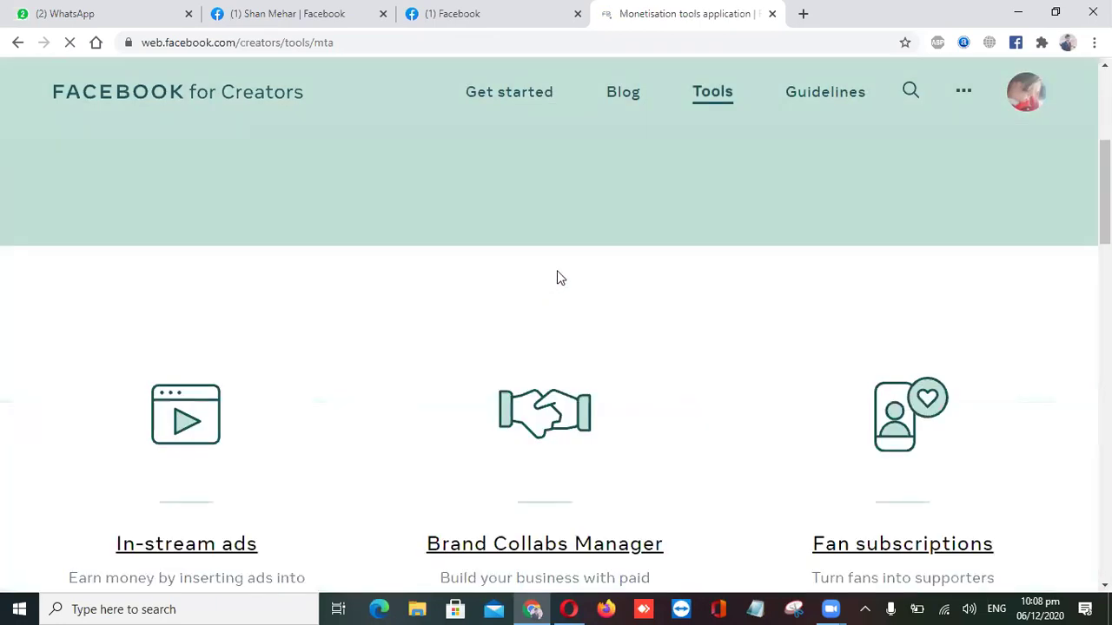
scroll(560, 269, "down", 5)
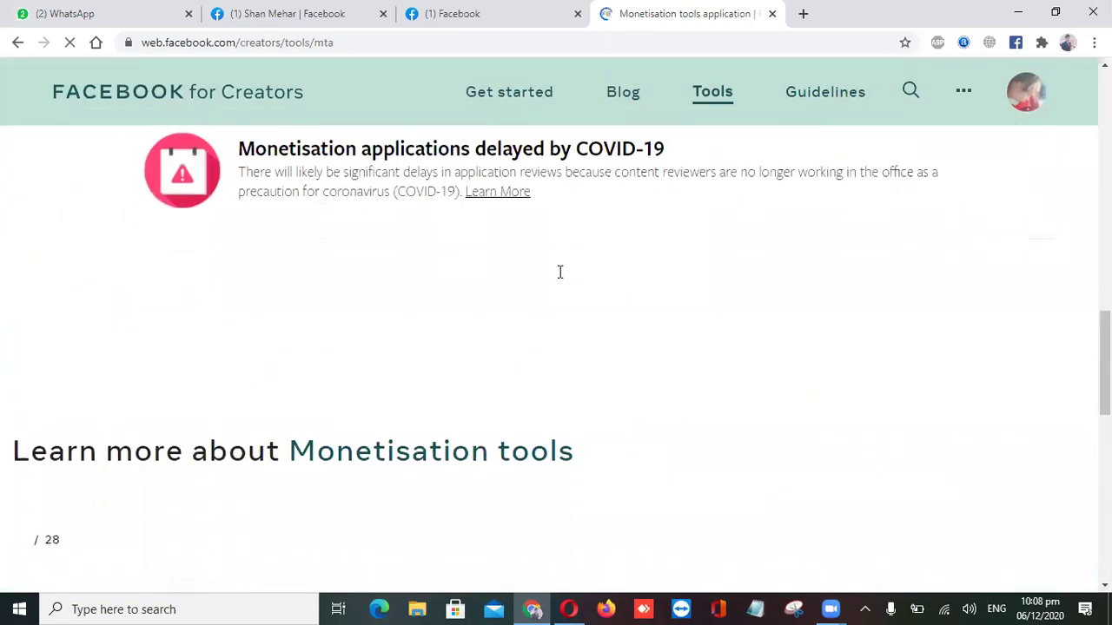
scroll(559, 276, "up", 2)
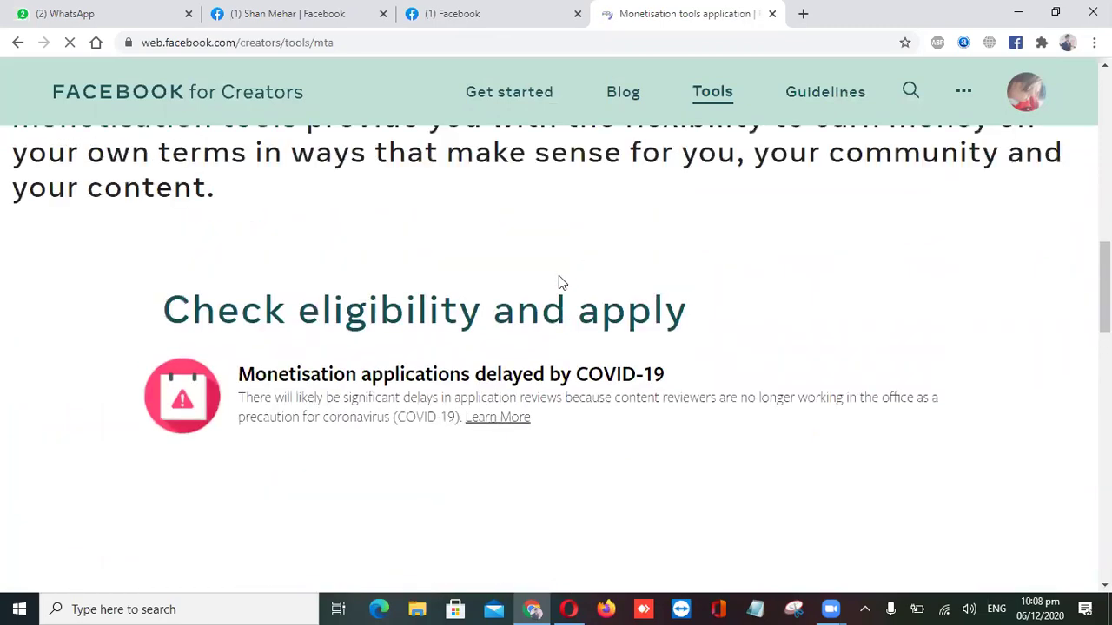
scroll(558, 276, "down", 2)
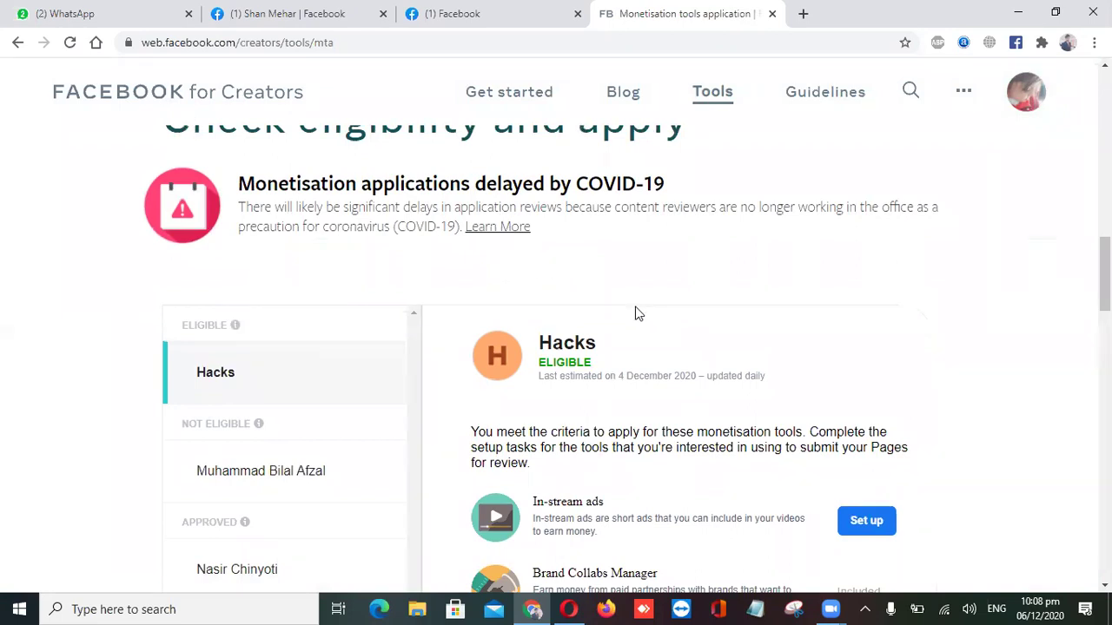
scroll(635, 313, "down", 2)
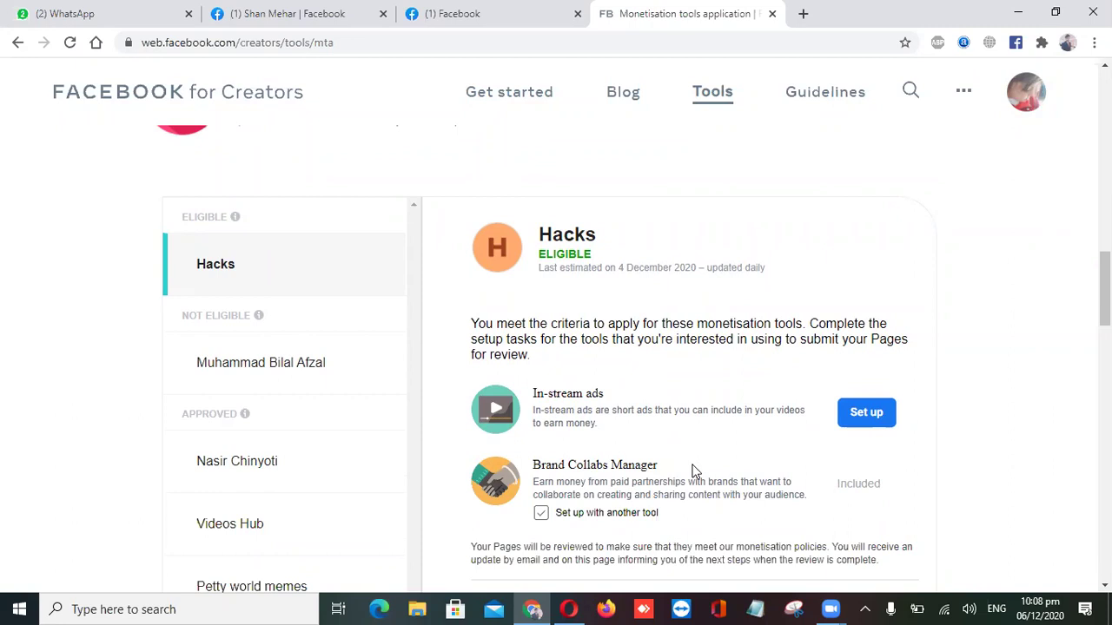
Examine the in-stream ads criteria for the Page listed as not eligible, and collapse them.
left_click(276, 361)
scroll(497, 417, "down", 1)
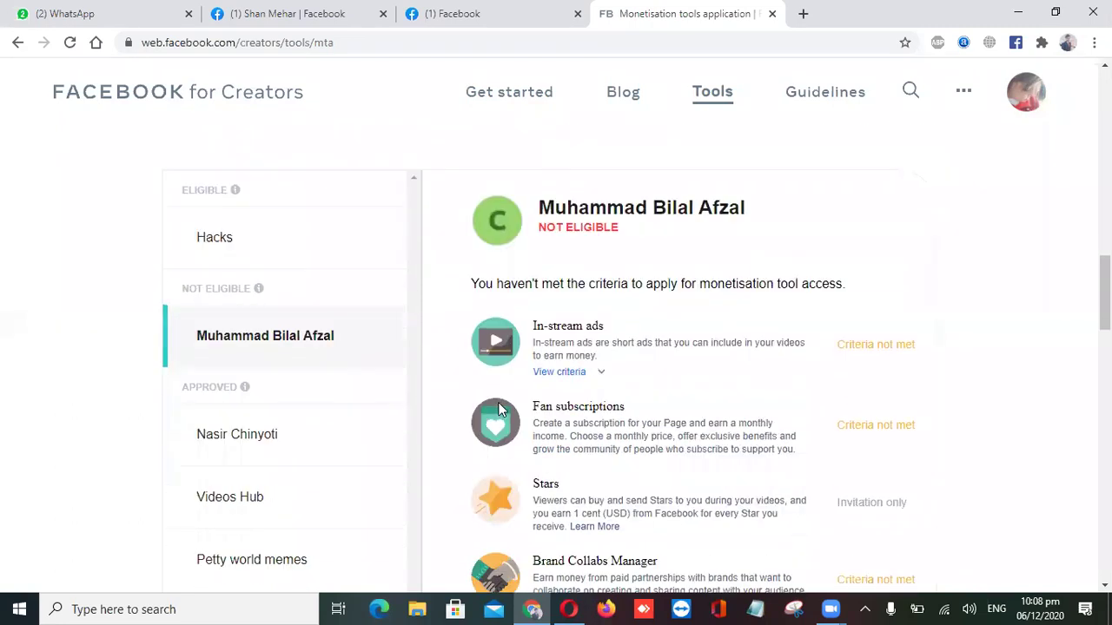
left_click(559, 372)
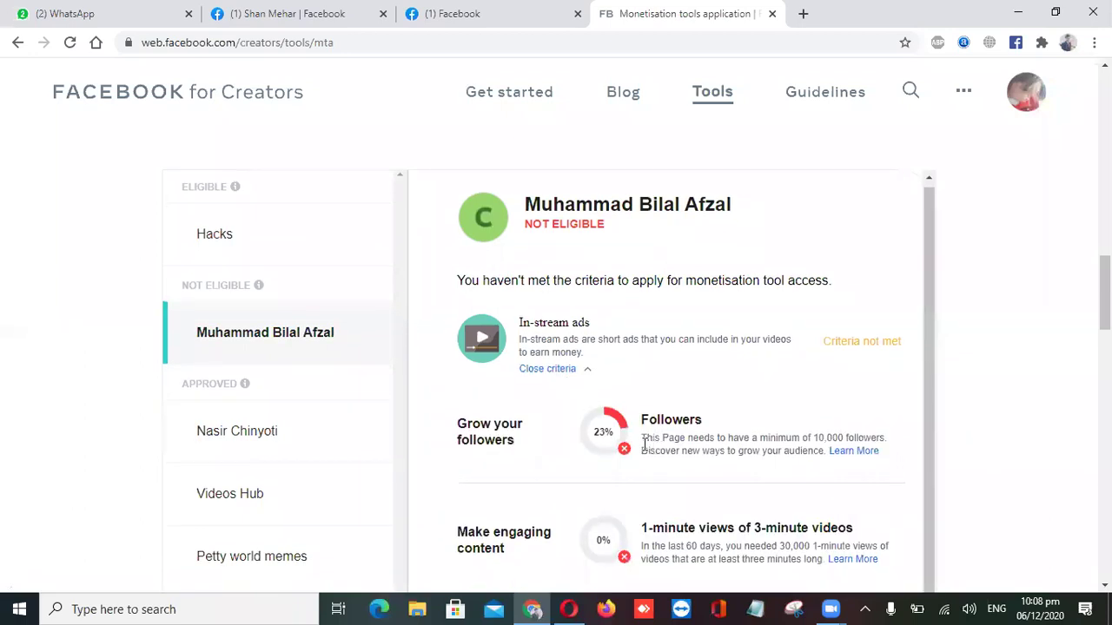
scroll(644, 443, "down", 1)
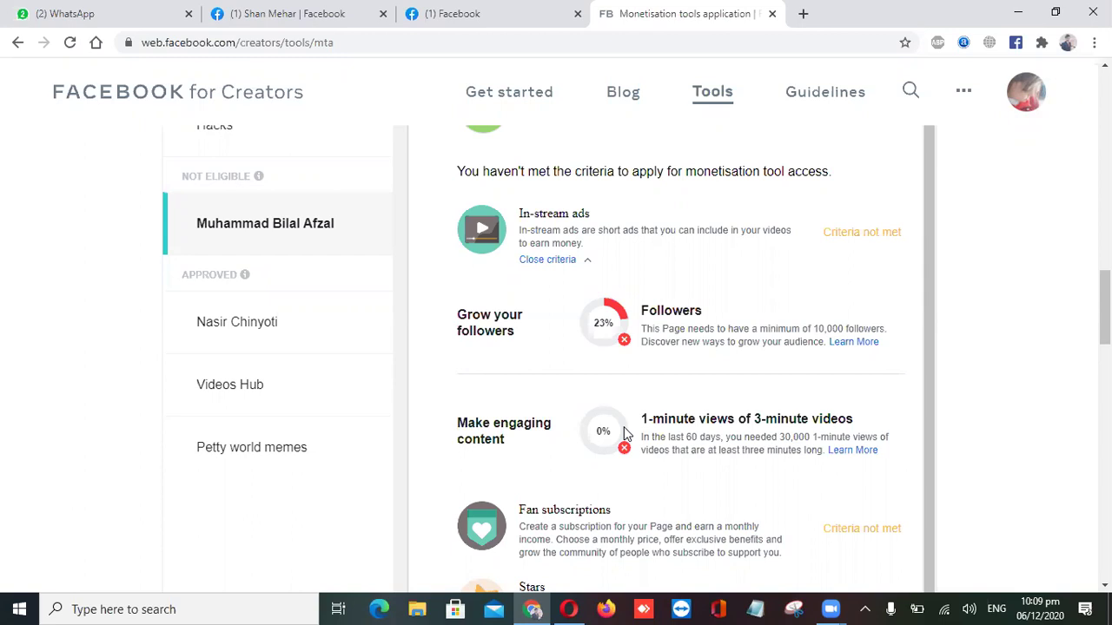
scroll(625, 430, "up", 1)
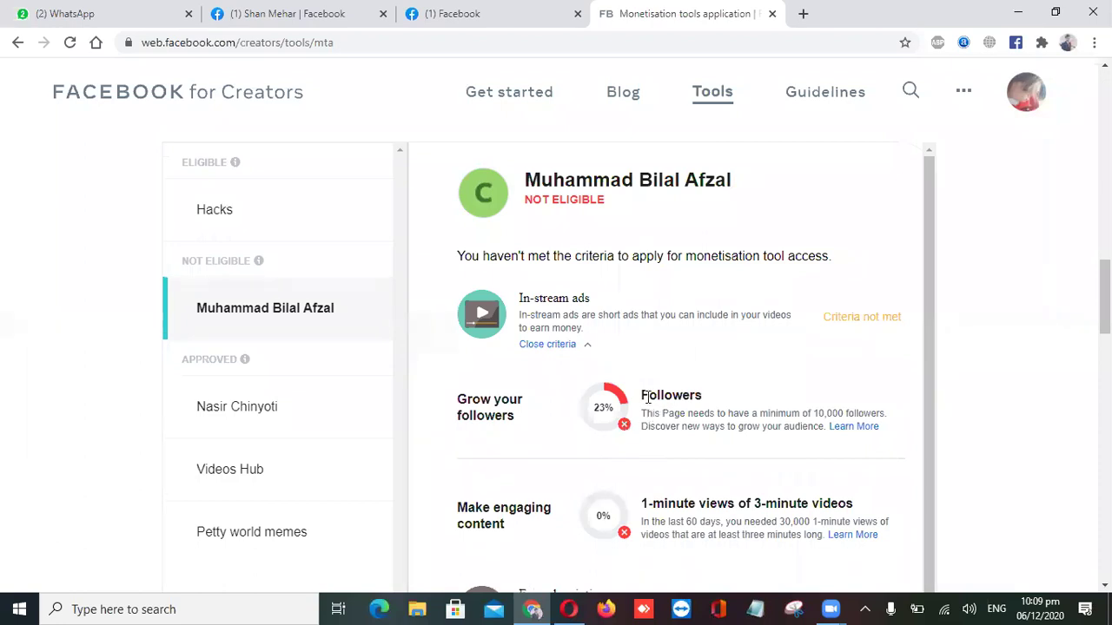
left_click(554, 343)
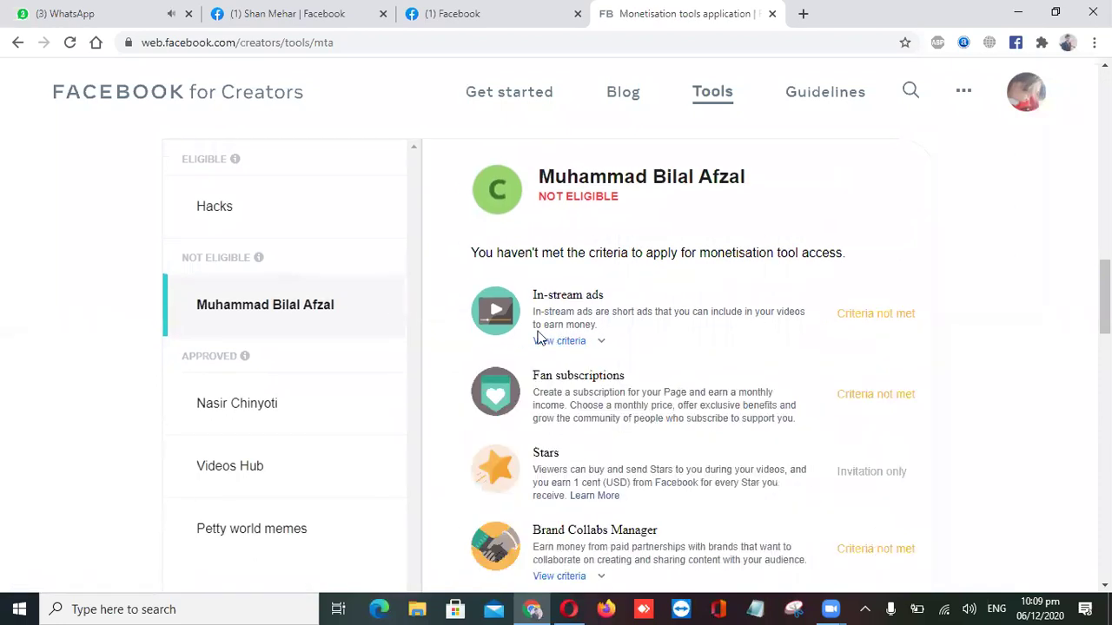
Check the monetisation status of Videos Hub and reopen the in-stream ads criteria of the not eligible Page.
scroll(313, 417, "down", 1)
left_click(268, 417)
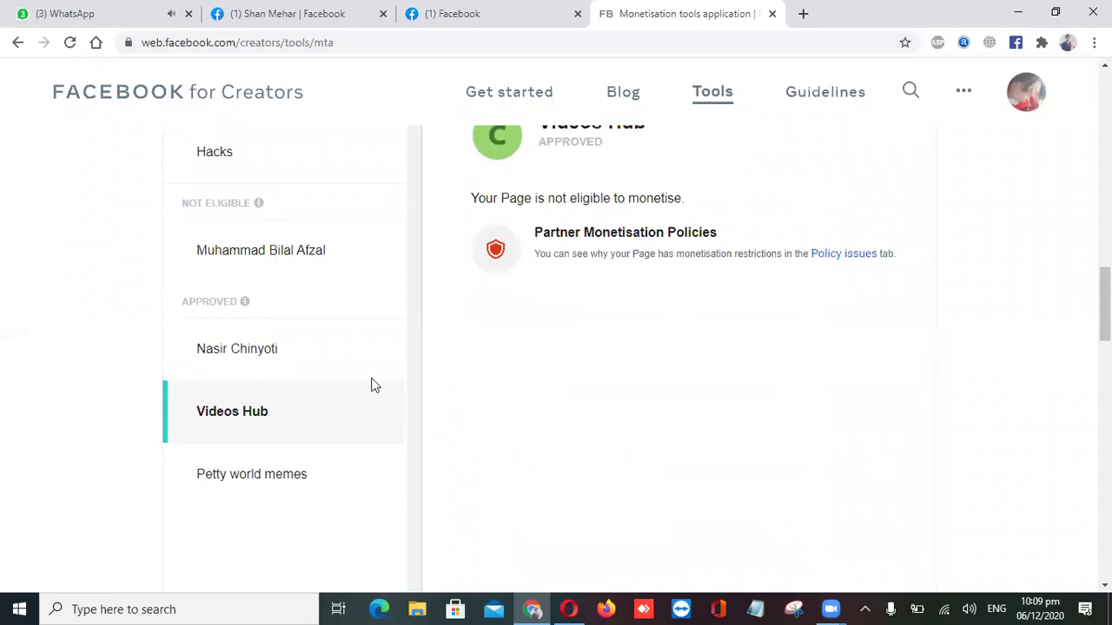
scroll(371, 385, "up", 2)
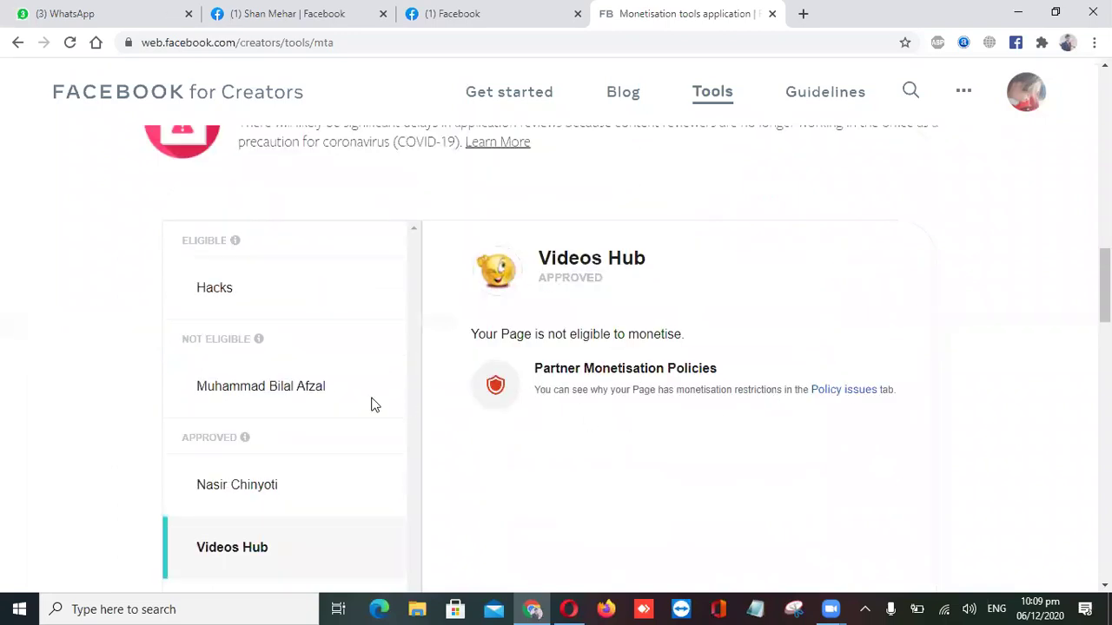
left_click(363, 392)
scroll(645, 382, "down", 1)
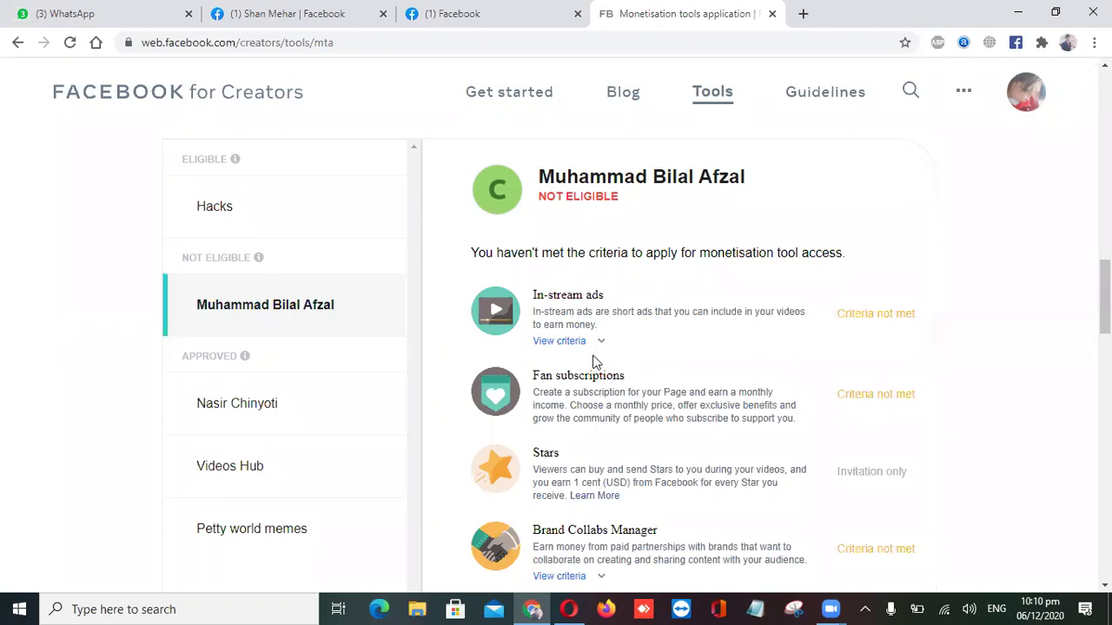
left_click(565, 342)
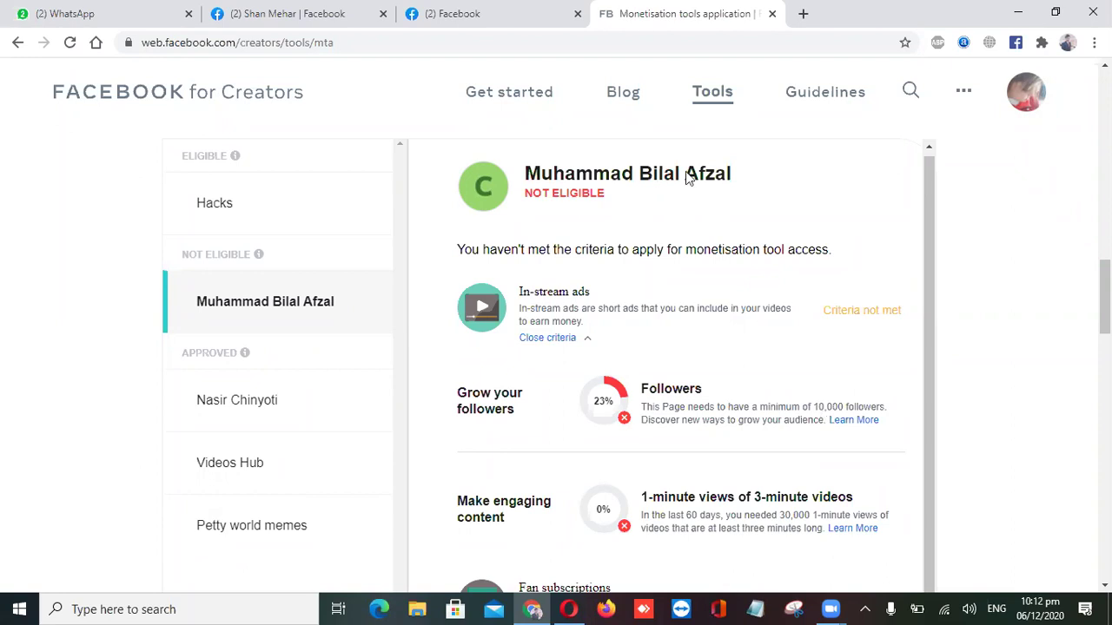
On the Facebook home tab, list the managed Pages and open the personal blog Page listed as not eligible.
left_click(447, 11)
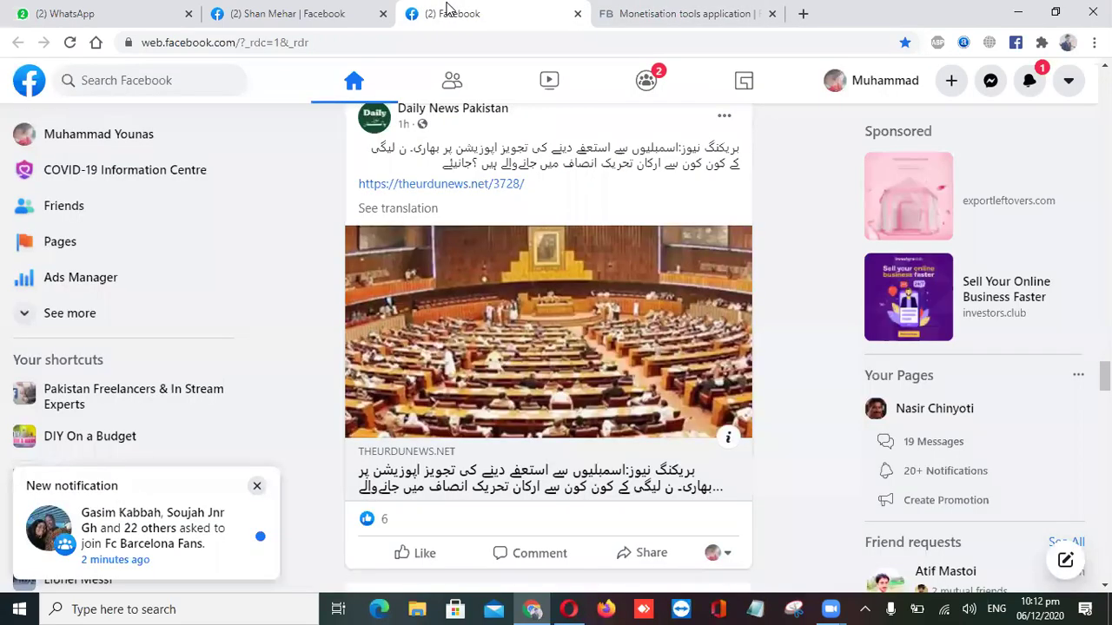
left_click(68, 247)
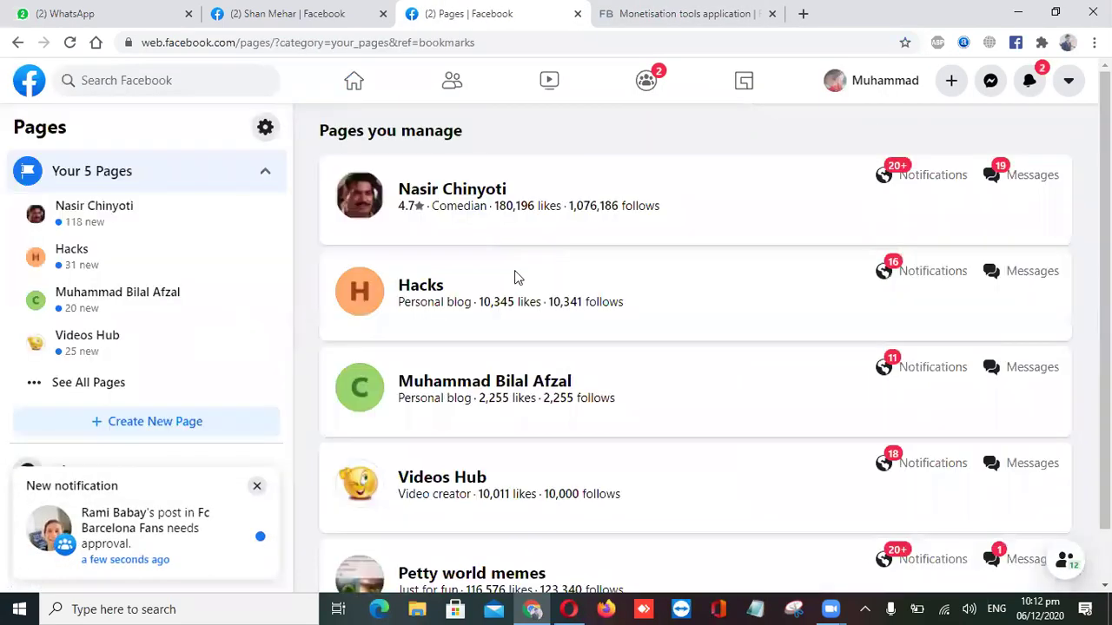
left_click(466, 388)
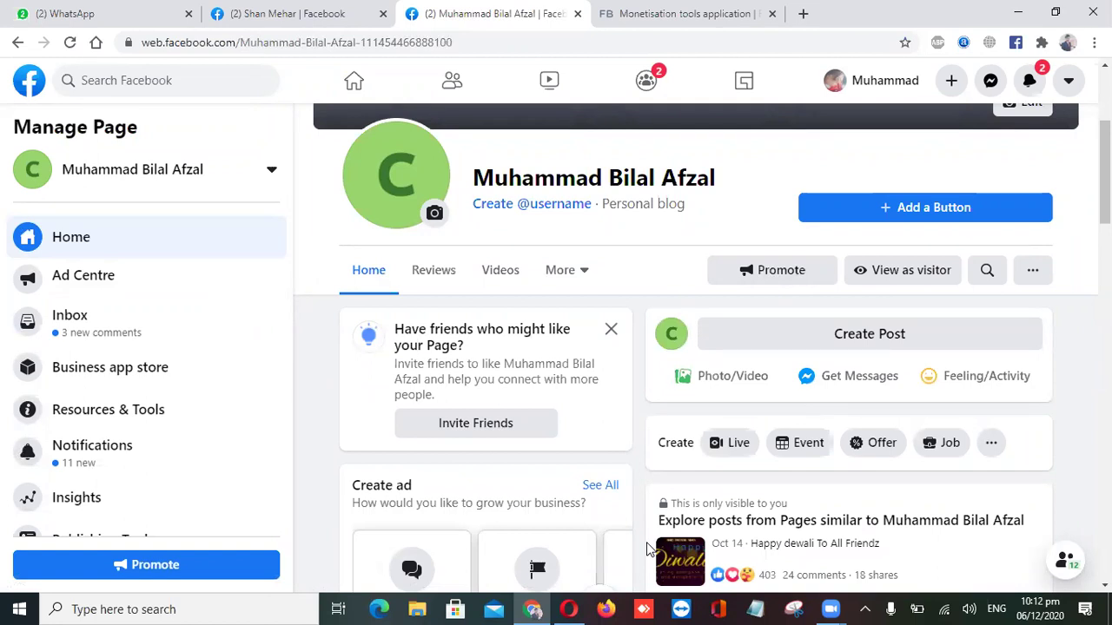
Switch to Opera, dismiss the new notification and open the El novio Viral Clips Page.
left_click(569, 609)
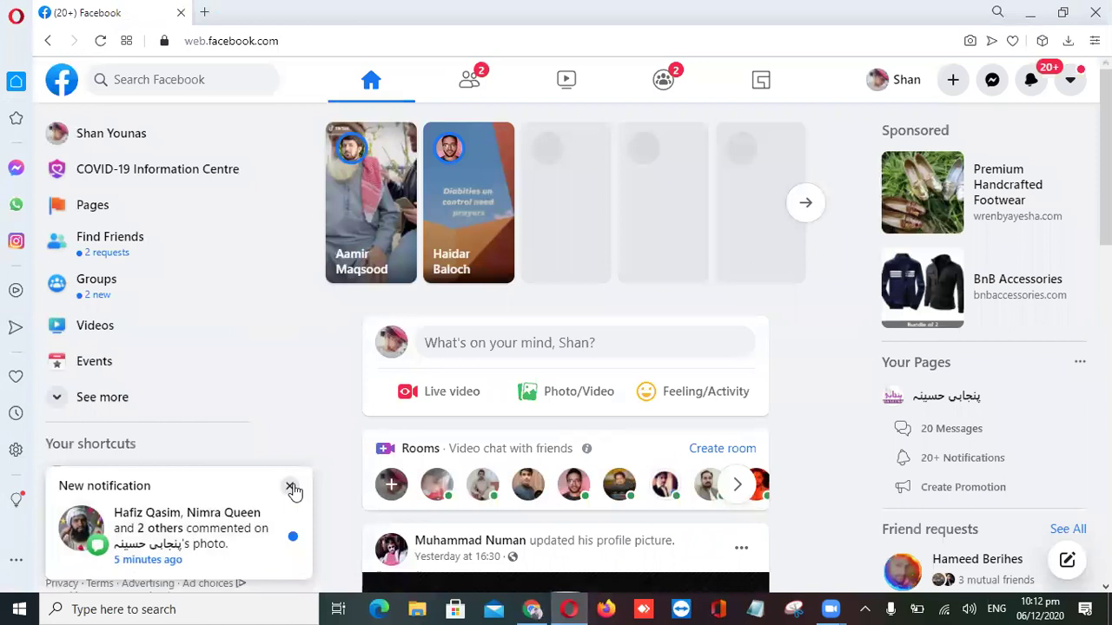
left_click(291, 489)
left_click(149, 513)
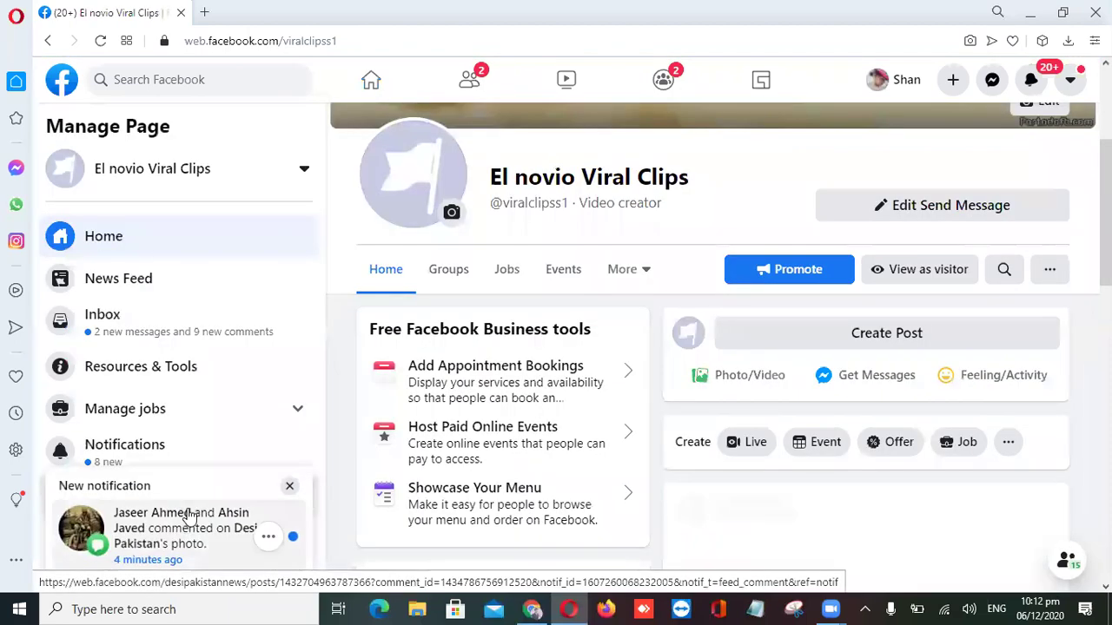
Start a Promote your Page ad for El novio Viral Clips and review its audience and payment summary.
left_click(745, 276)
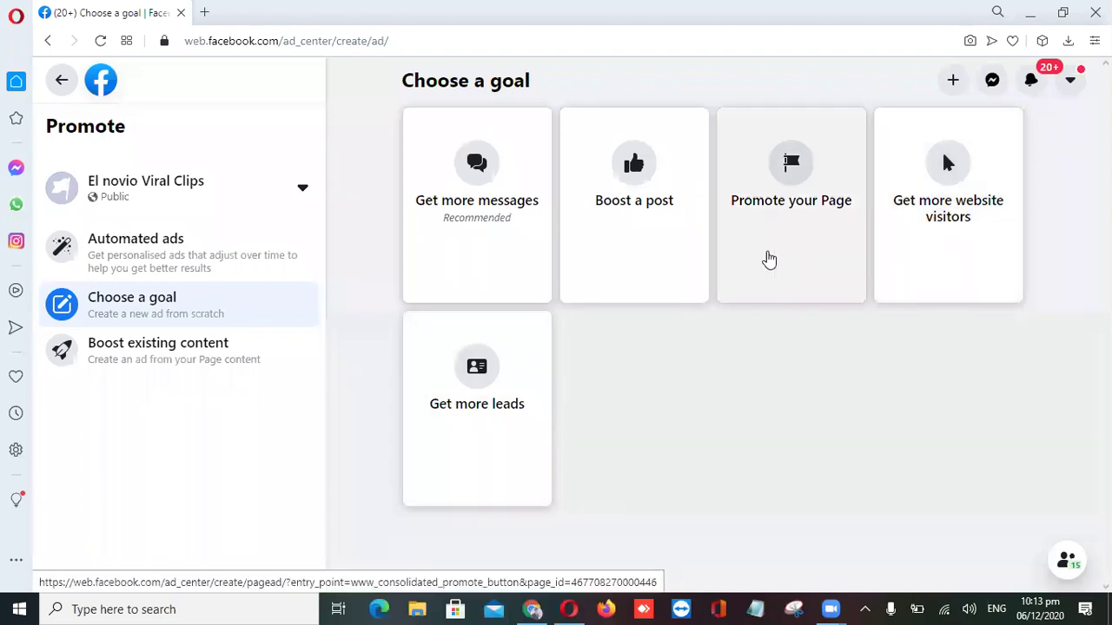
left_click(769, 258)
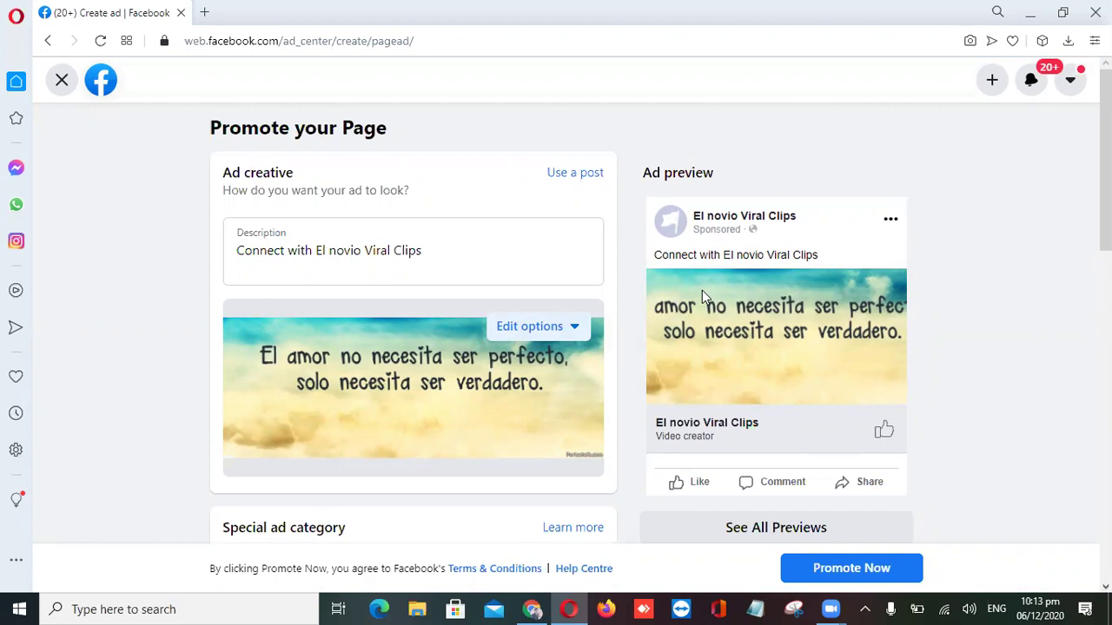
scroll(737, 438, "down", 3)
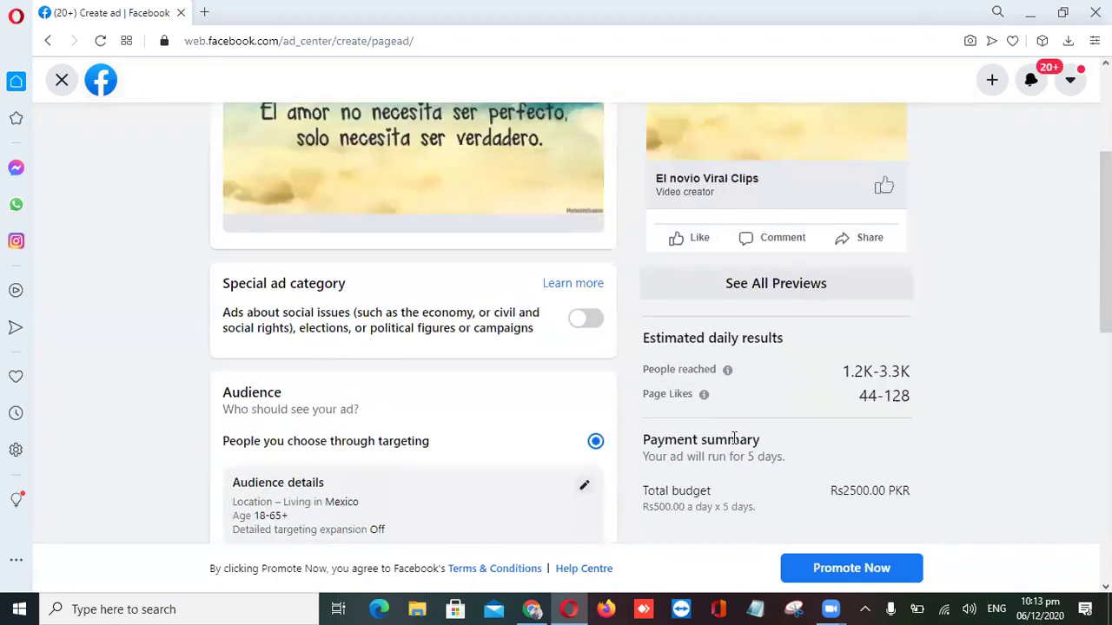
Replace the ad image with the Hindi like picture, uploading it from the india folder in Compaigns pics on drive D.
scroll(734, 439, "up", 3)
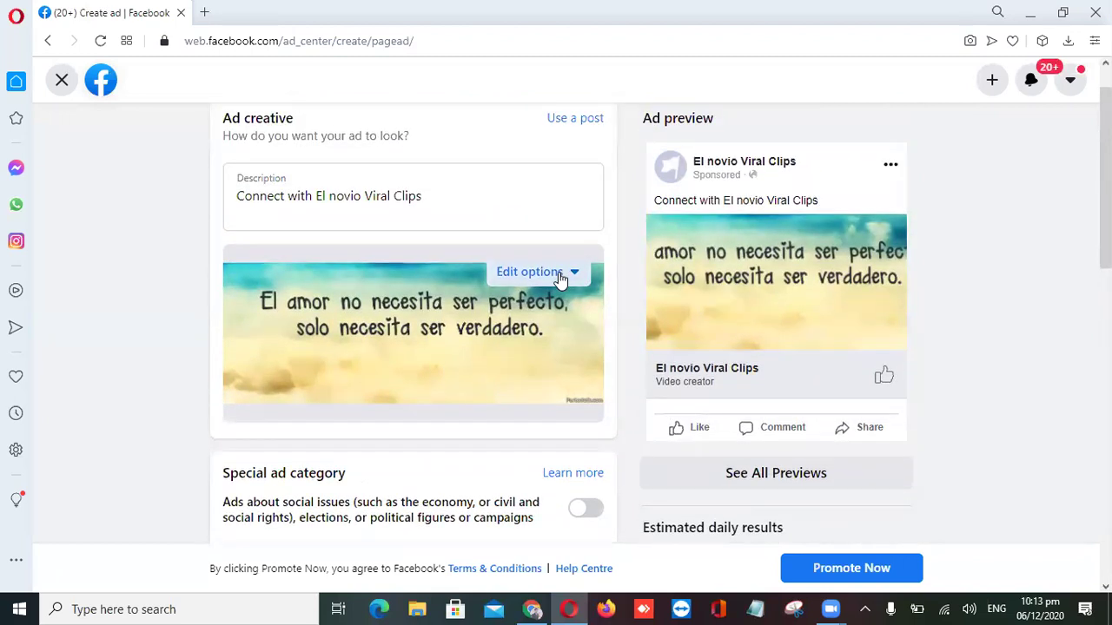
left_click(560, 276)
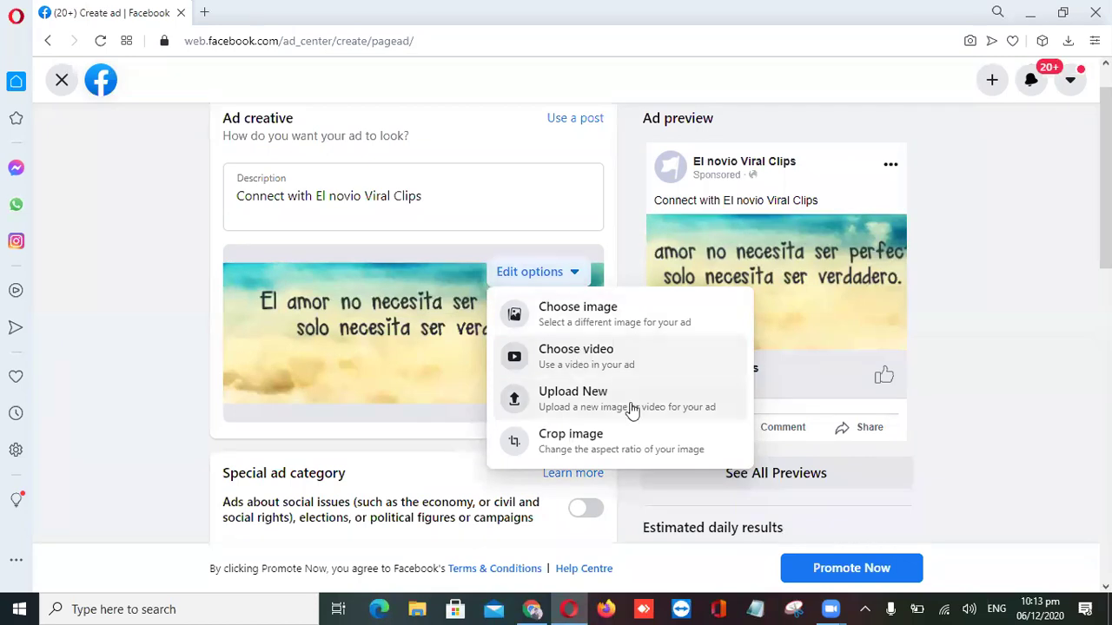
left_click(620, 321)
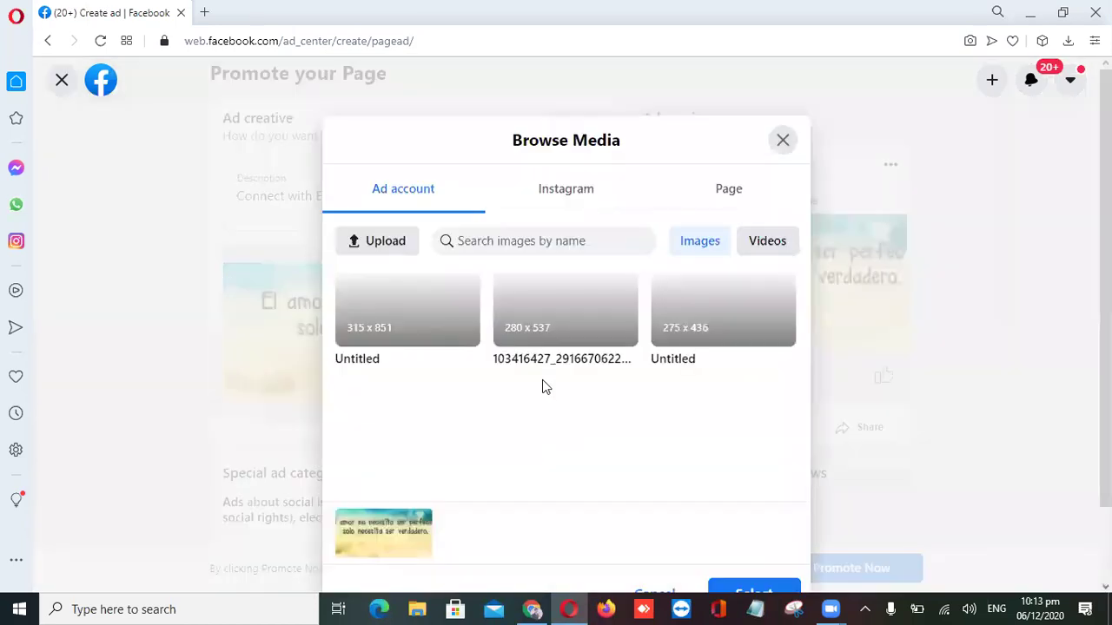
left_click(391, 248)
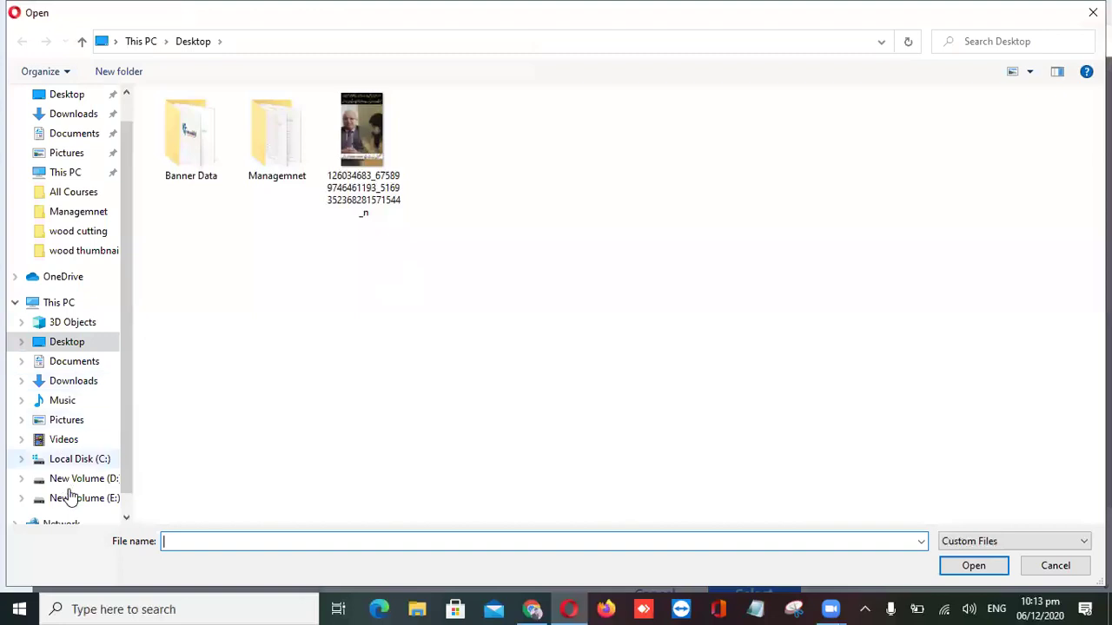
left_click(75, 480)
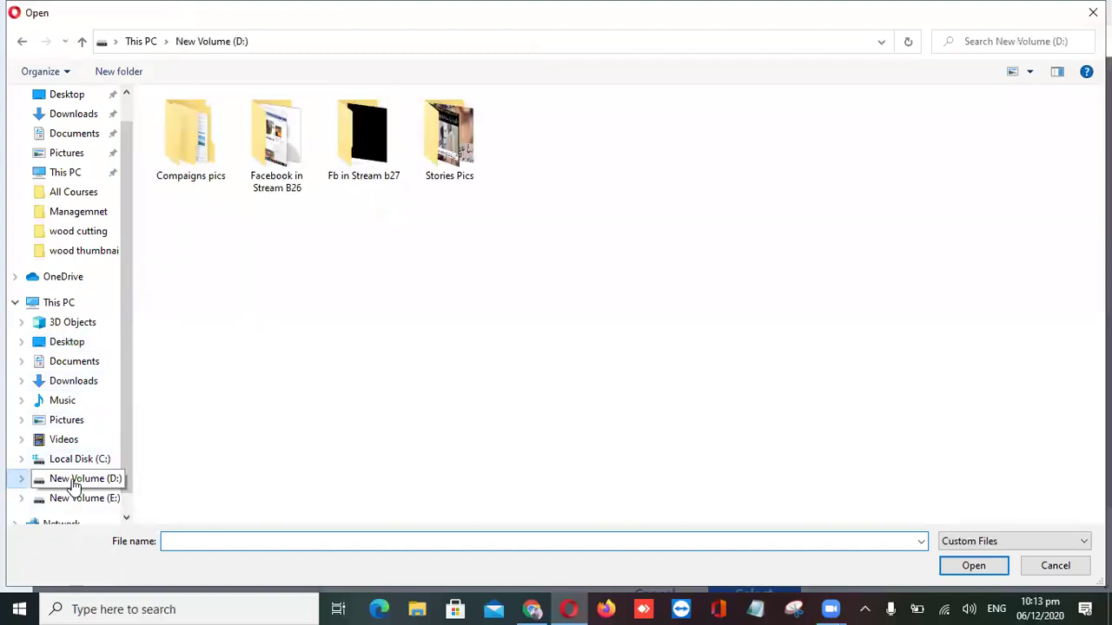
double_click(182, 158)
left_click(200, 123)
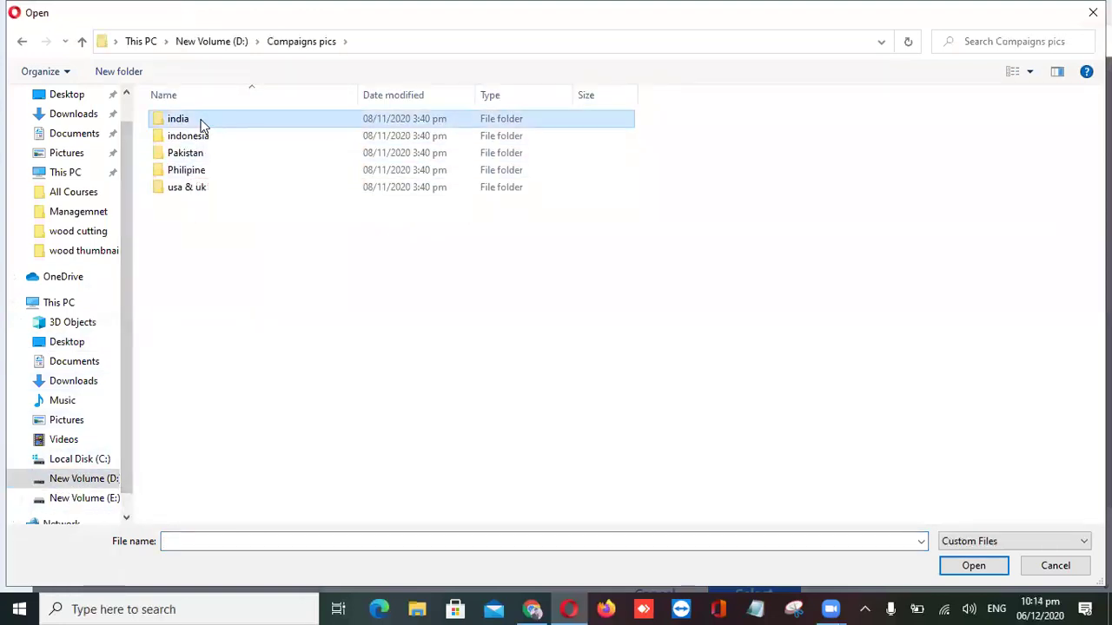
double_click(199, 123)
double_click(215, 176)
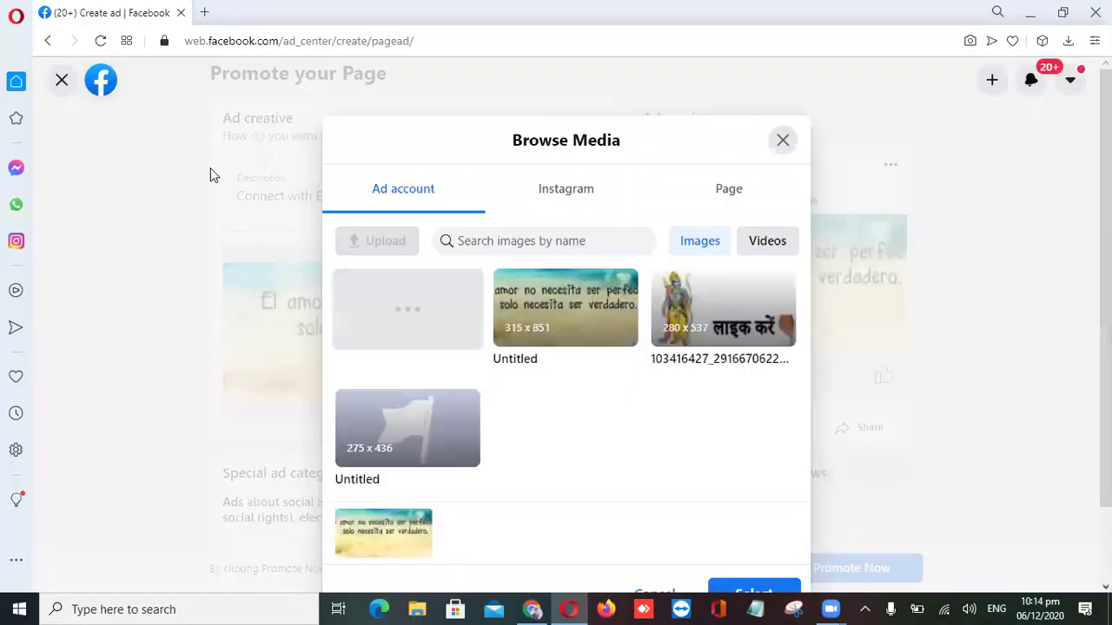
left_click(528, 333)
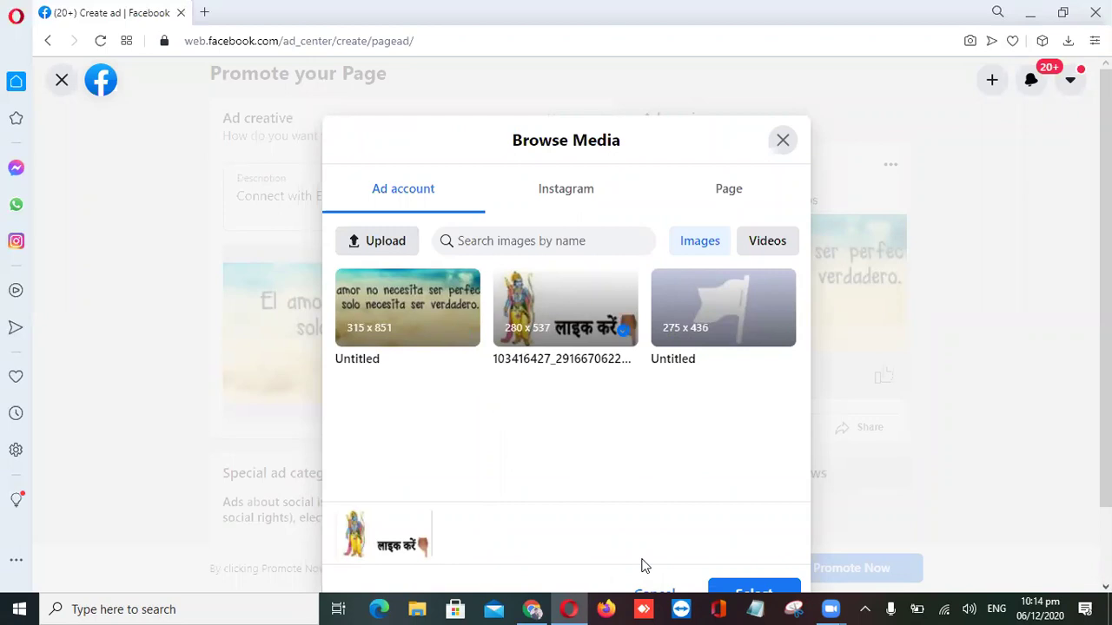
key("Return")
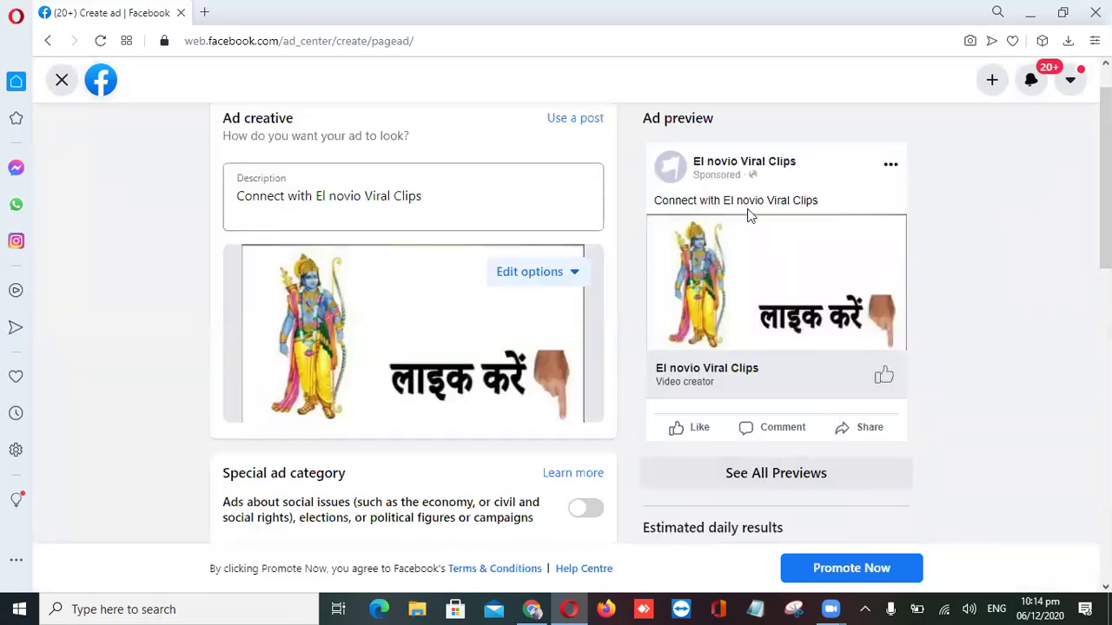
Edit the ad audience and lower its minimum age to 13.
scroll(546, 286, "down", 5)
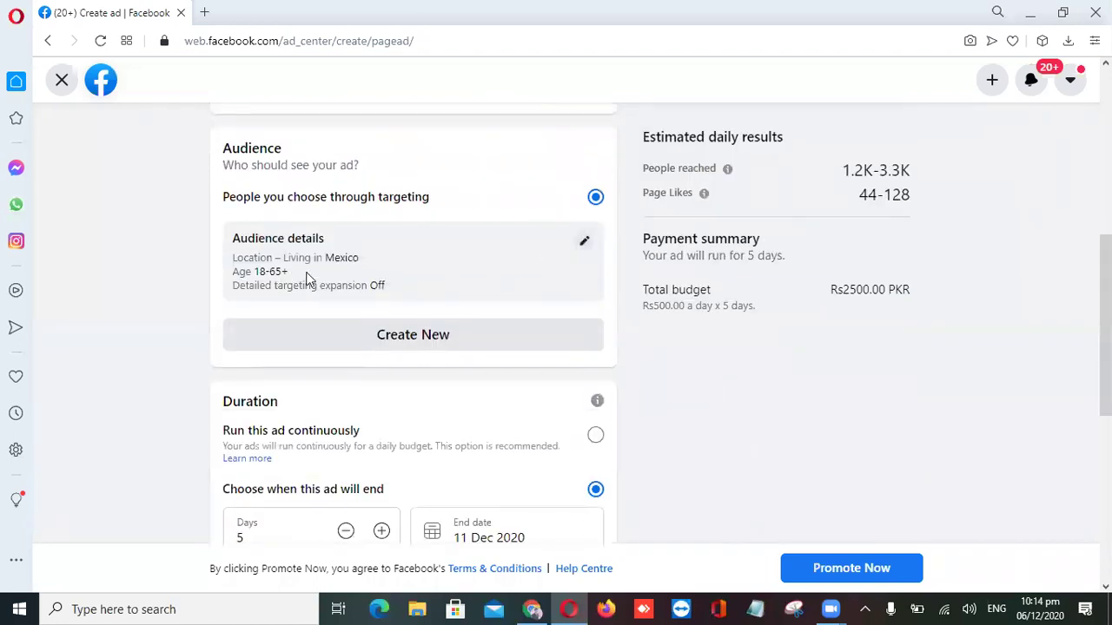
left_click(584, 242)
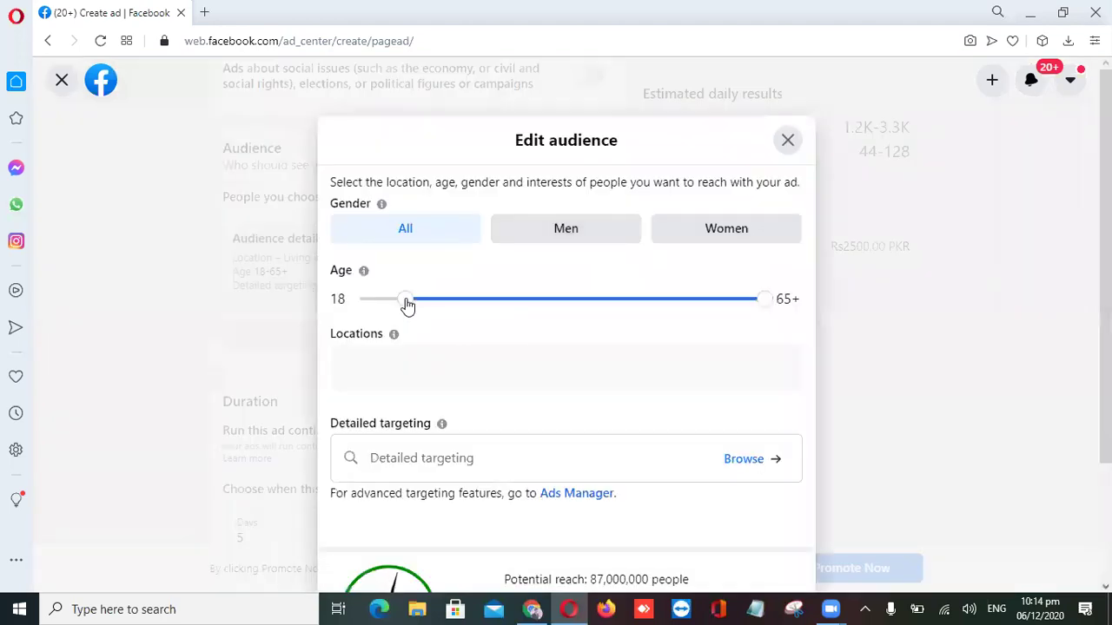
left_click(346, 304)
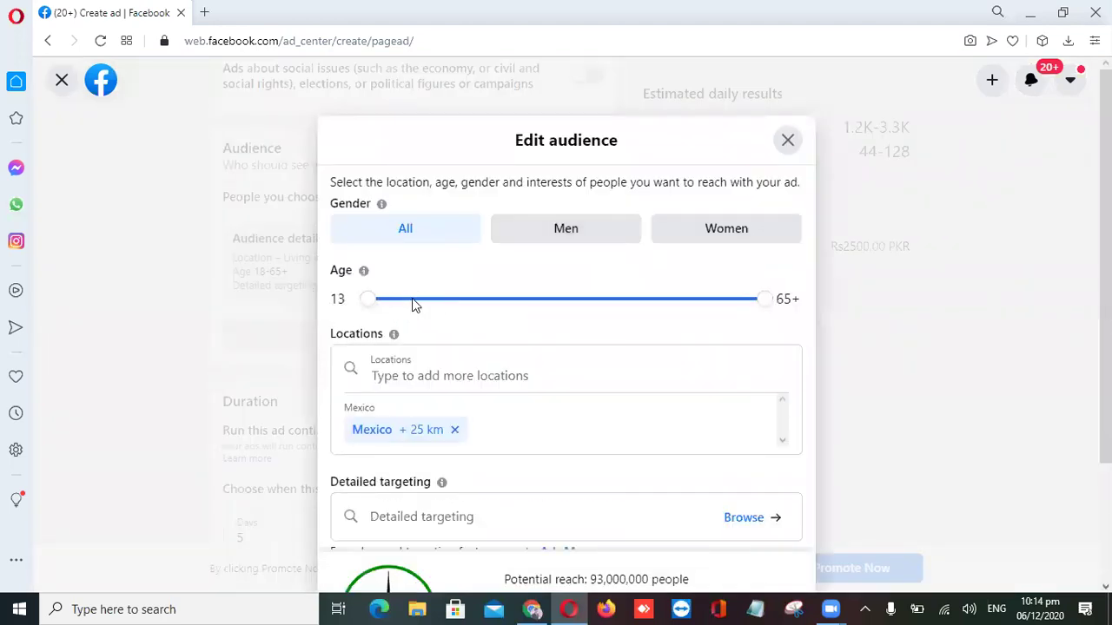
Replace Mexico with India as the audience location and save the audience.
scroll(568, 467, "down", 1)
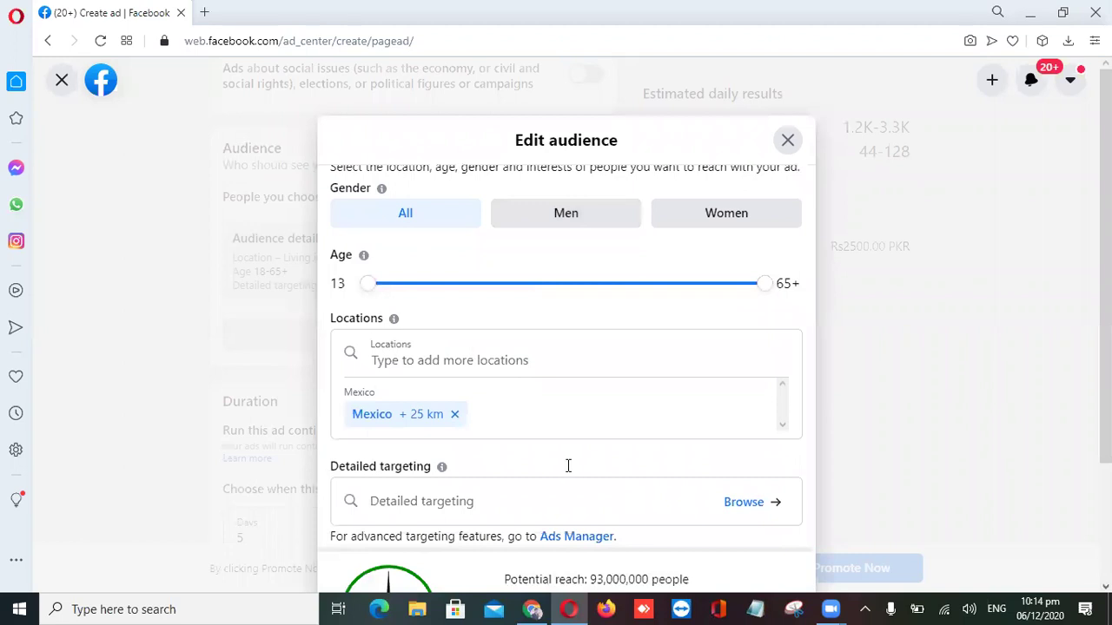
left_click(454, 396)
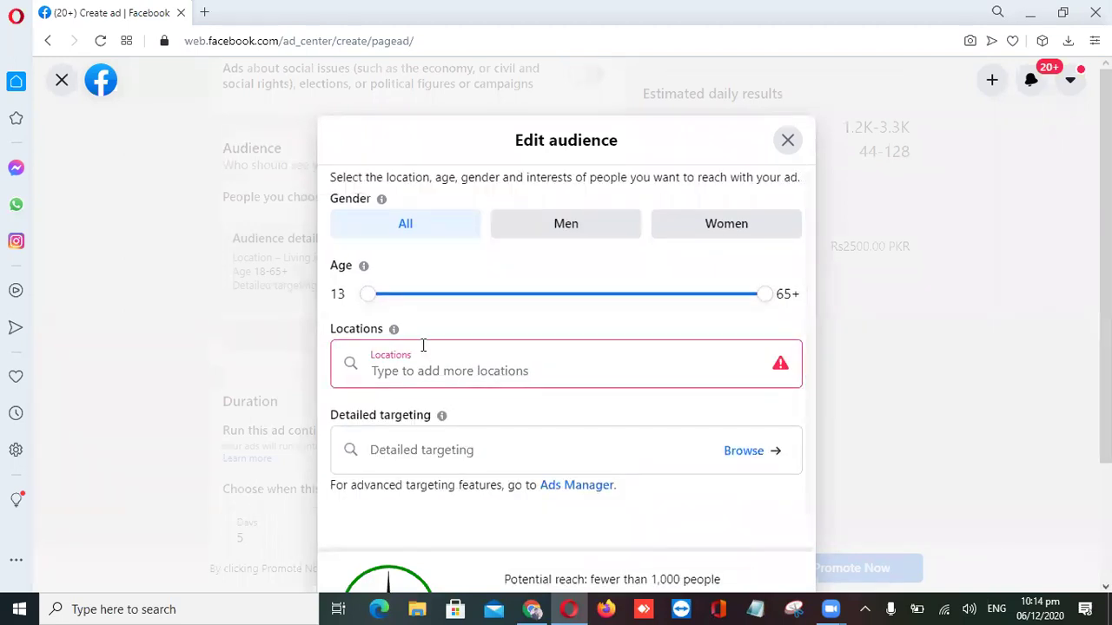
left_click(425, 372)
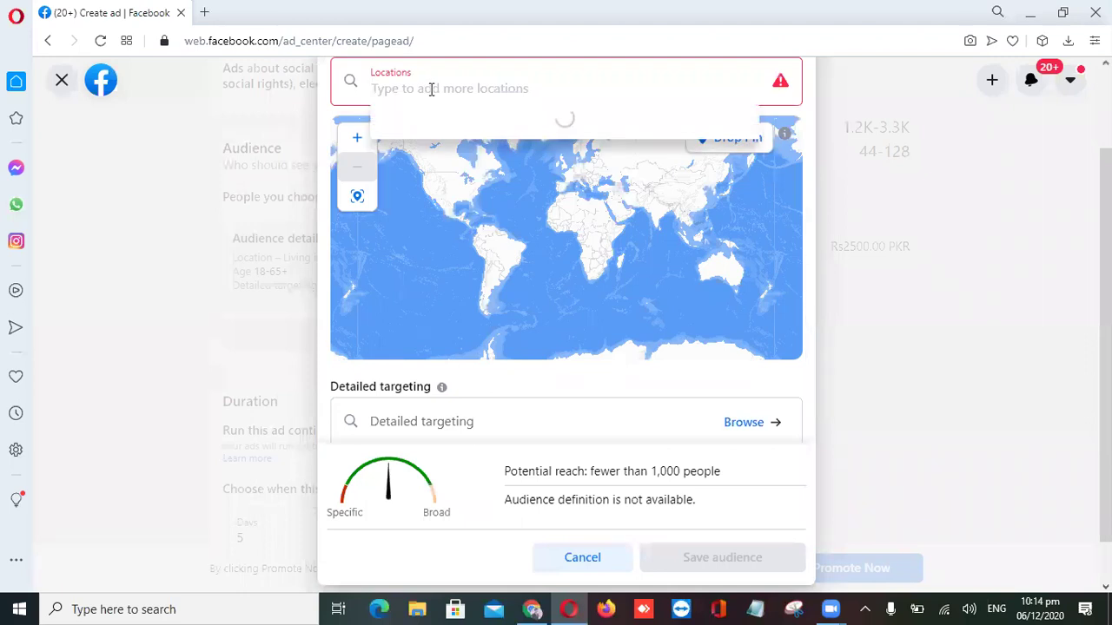
type("indi")
left_click(440, 158)
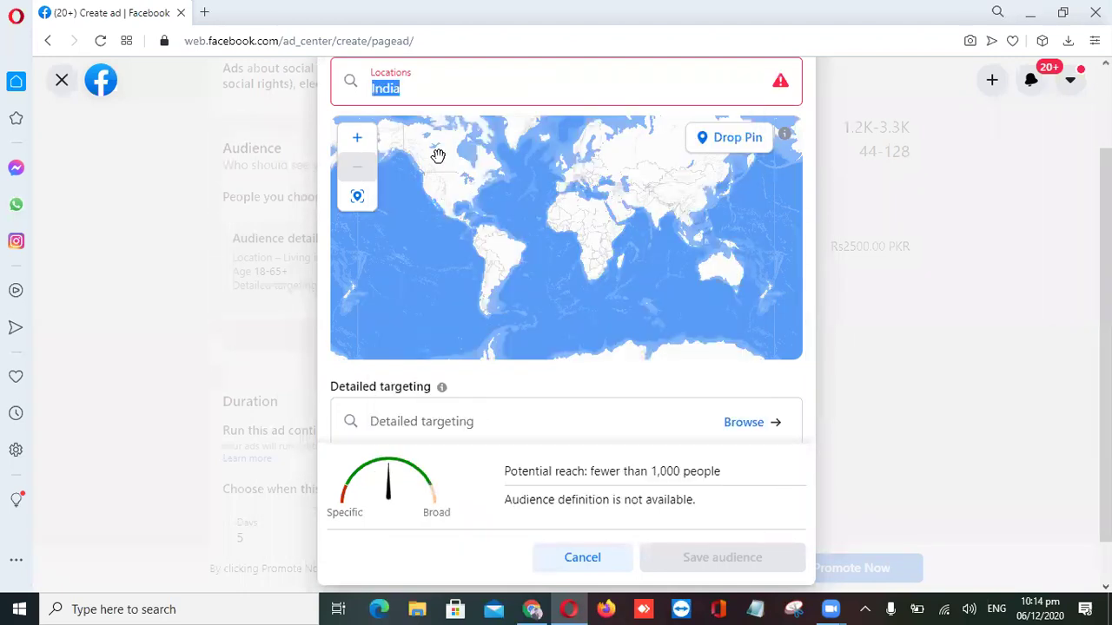
scroll(599, 383, "down", 1)
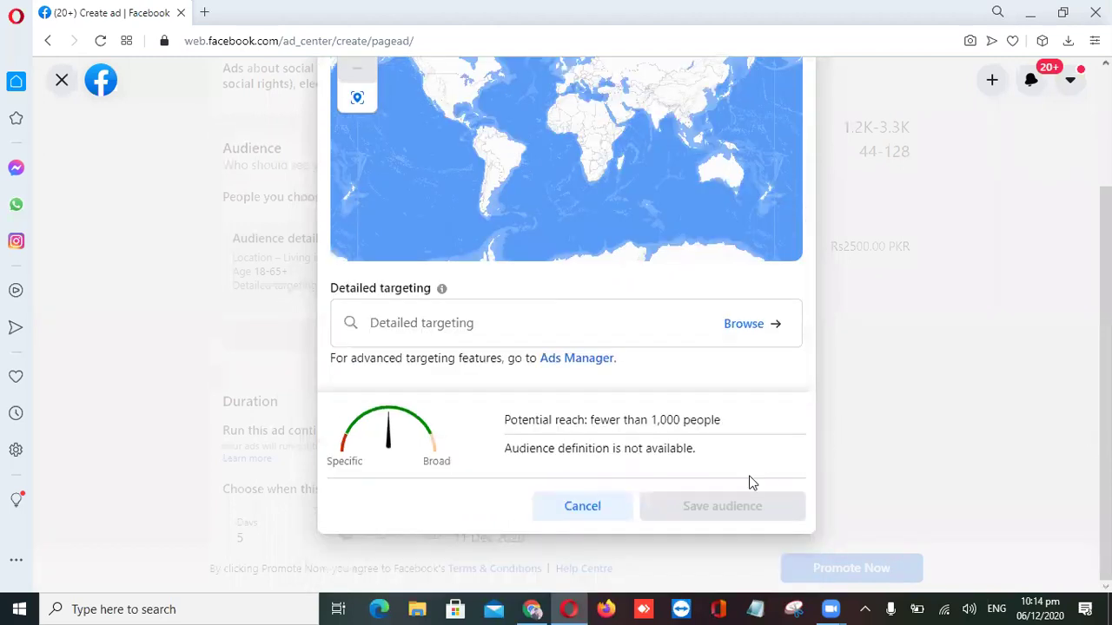
left_click(734, 513)
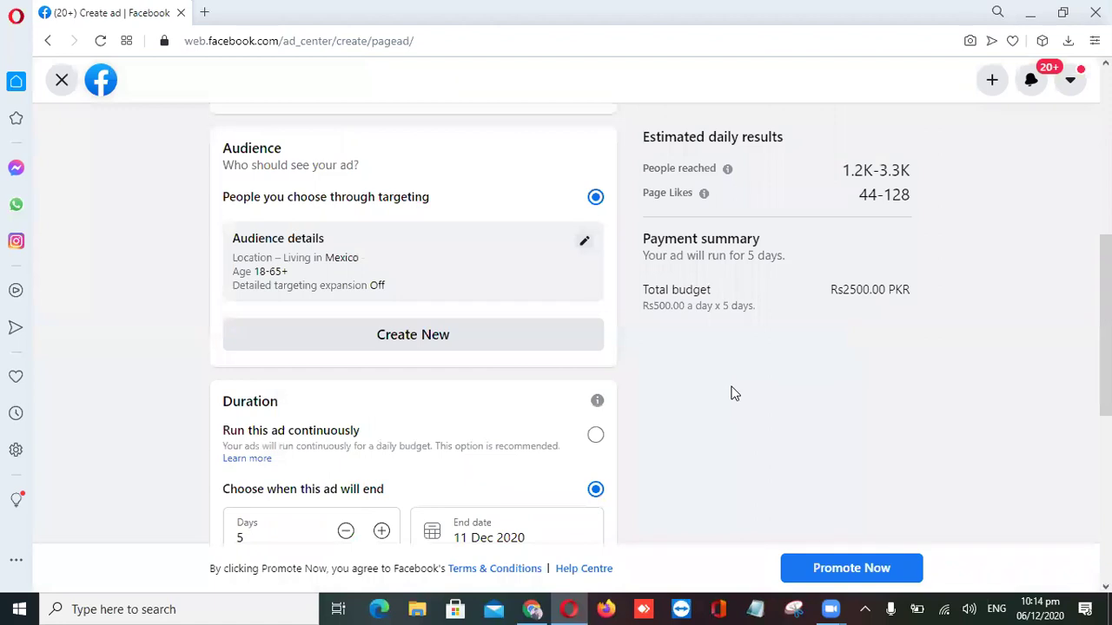
Review the ad's duration, daily budget, payment method, audience details and estimated daily results.
scroll(521, 399, "down", 3)
scroll(383, 380, "down", 1)
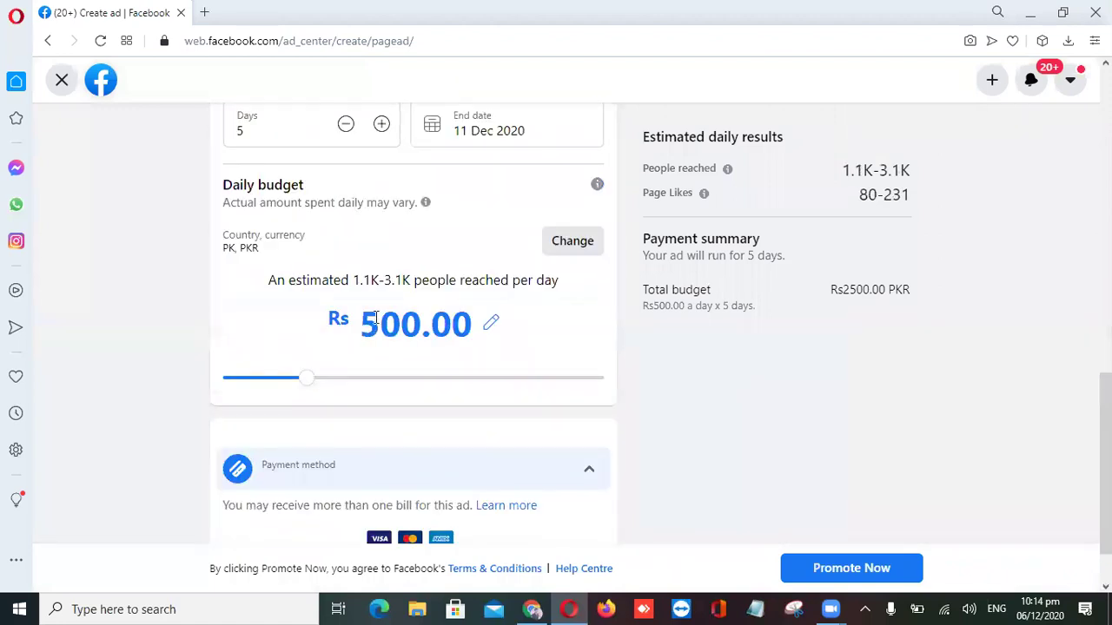
scroll(365, 322, "up", 1)
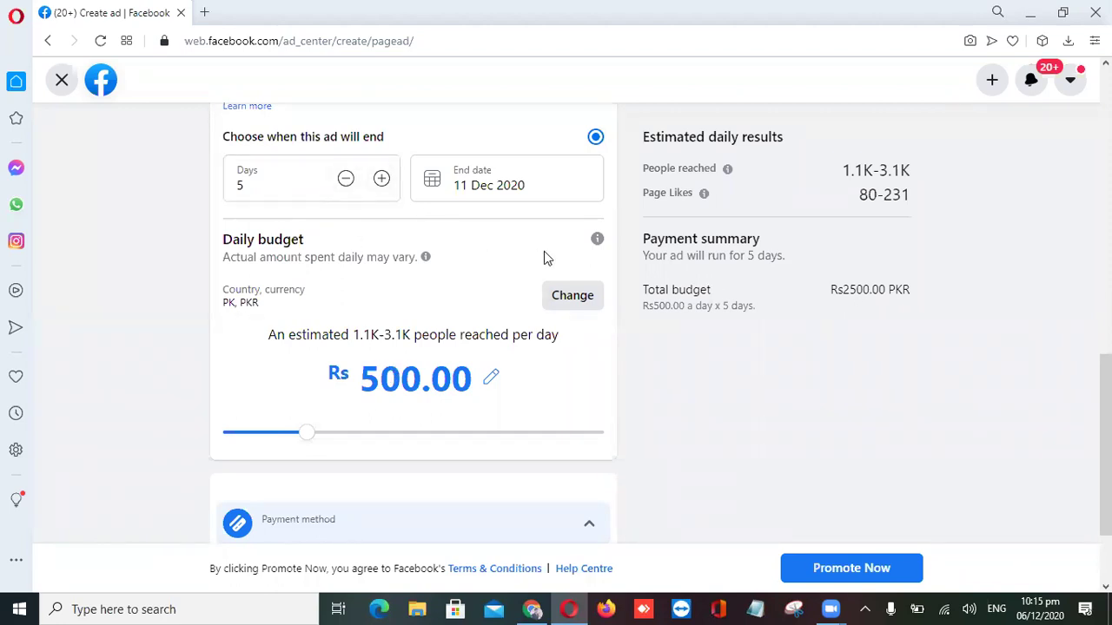
scroll(566, 299, "down", 1)
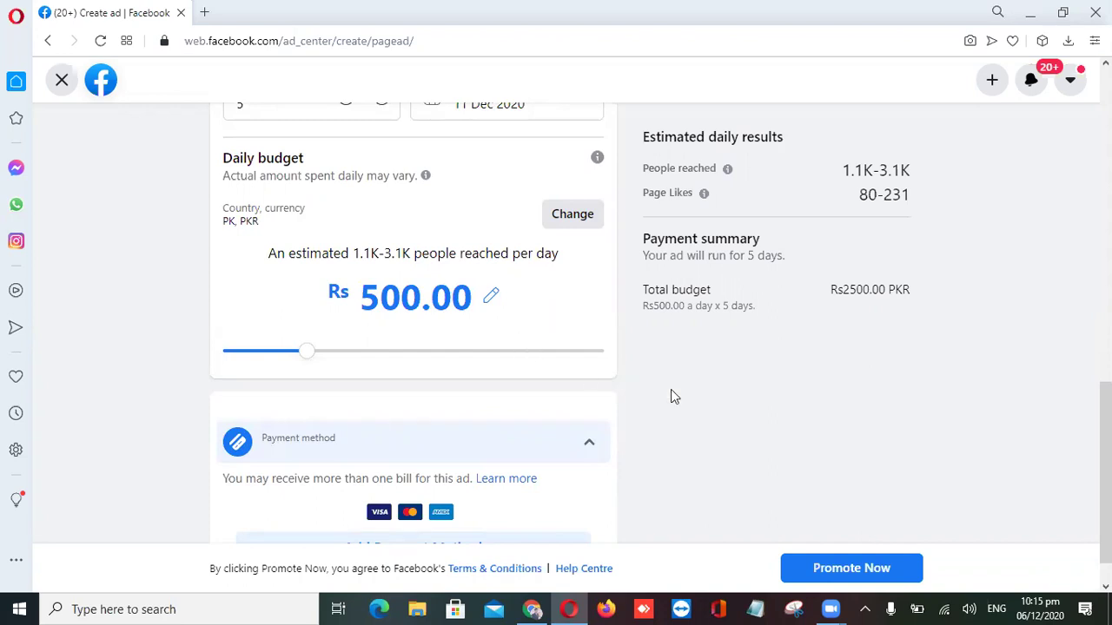
scroll(714, 398, "up", 2)
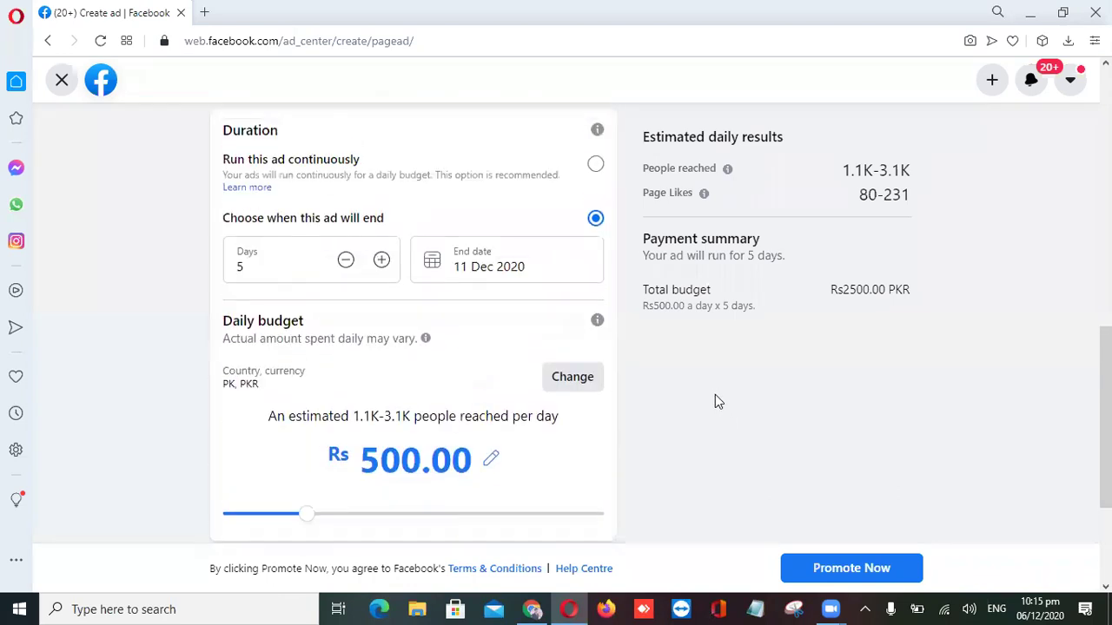
scroll(715, 394, "up", 6)
scroll(172, 514, "down", 1)
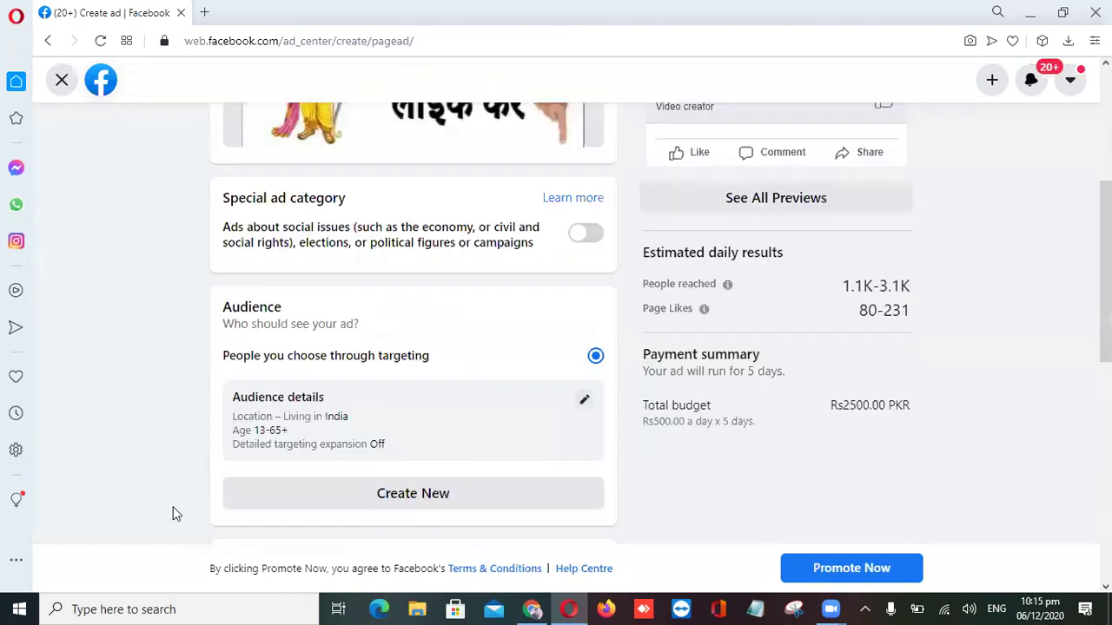
scroll(281, 325, "down", 2)
scroll(362, 404, "down", 1)
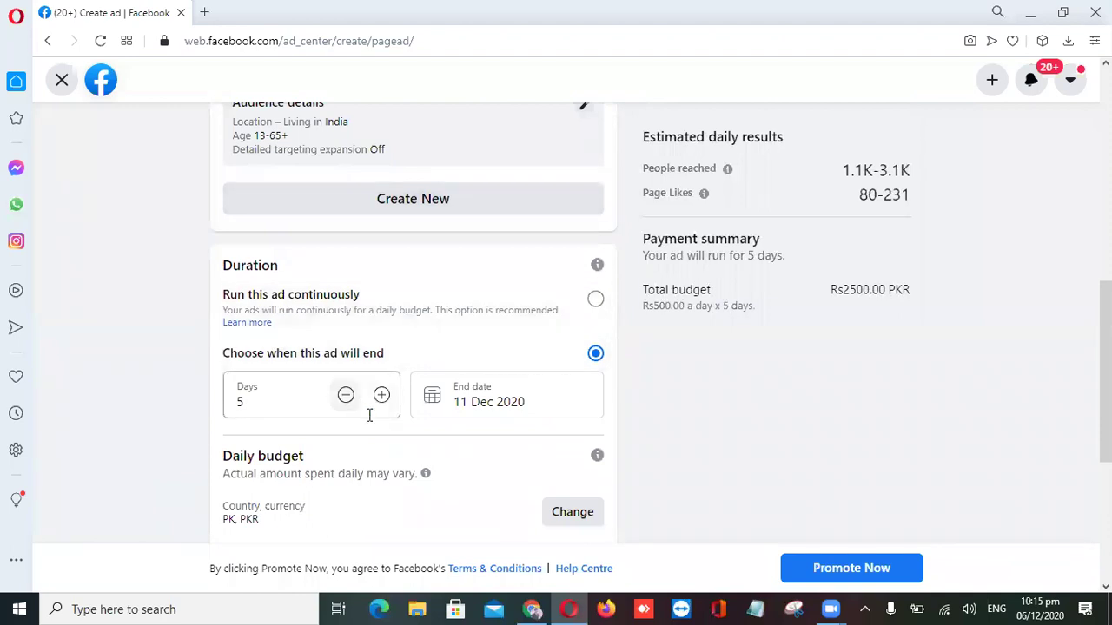
Try daily budgets of Rs 900 and Rs 500, and settle on Rs 600.
scroll(369, 415, "down", 2)
left_click_drag(312, 489, 373, 489)
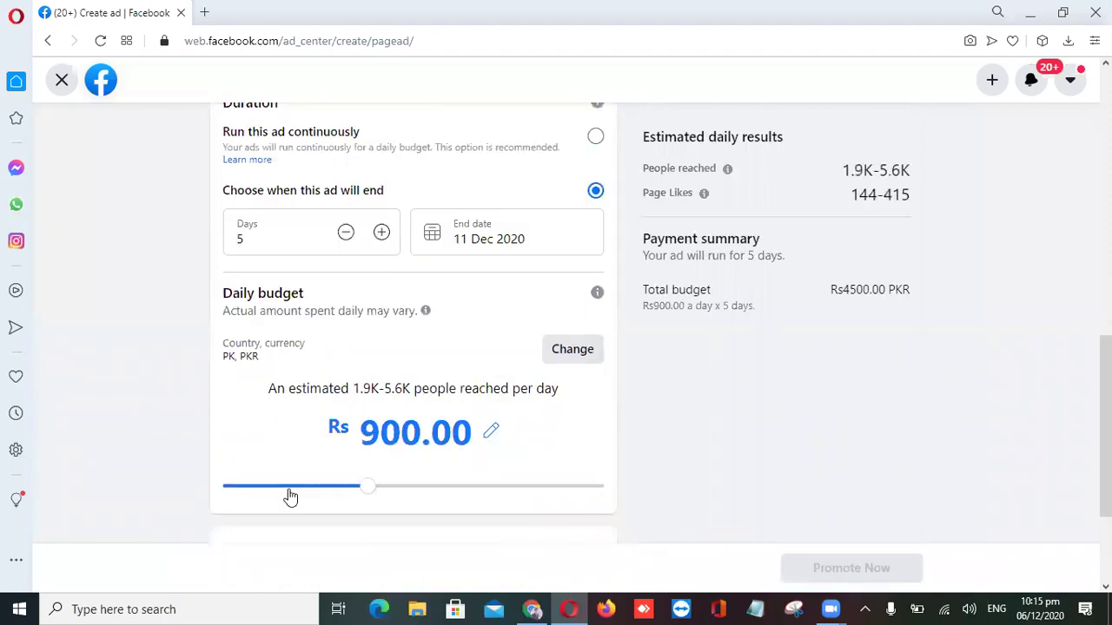
left_click(303, 488)
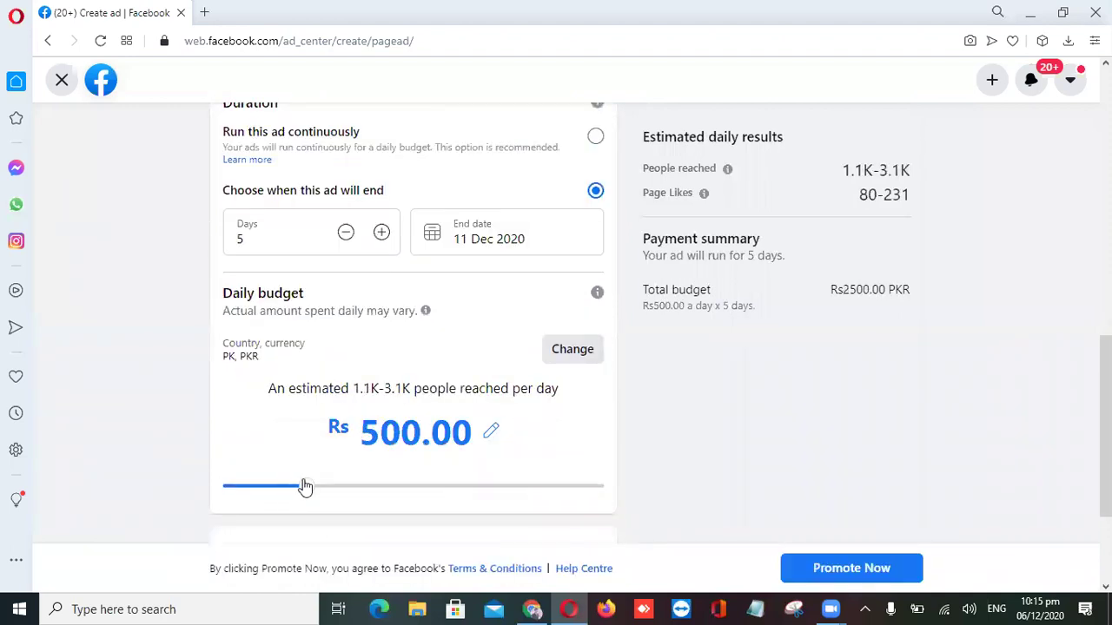
left_click(320, 489)
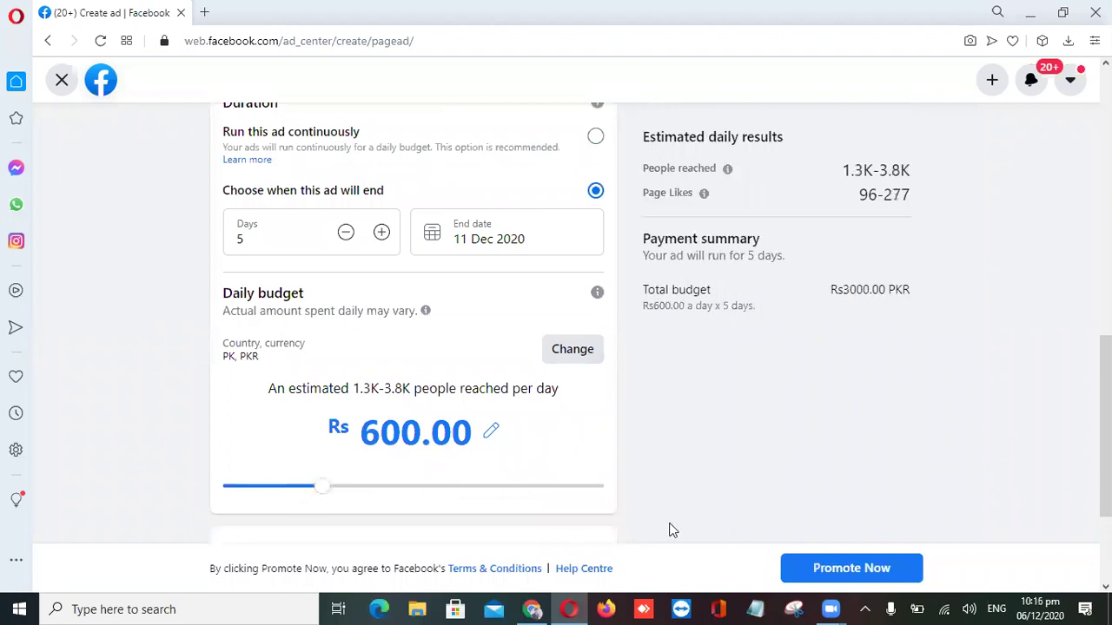
Submit the ad for promotion with debit or credit card payment and go through the card name and number fields.
scroll(687, 517, "down", 2)
scroll(711, 479, "down", 1)
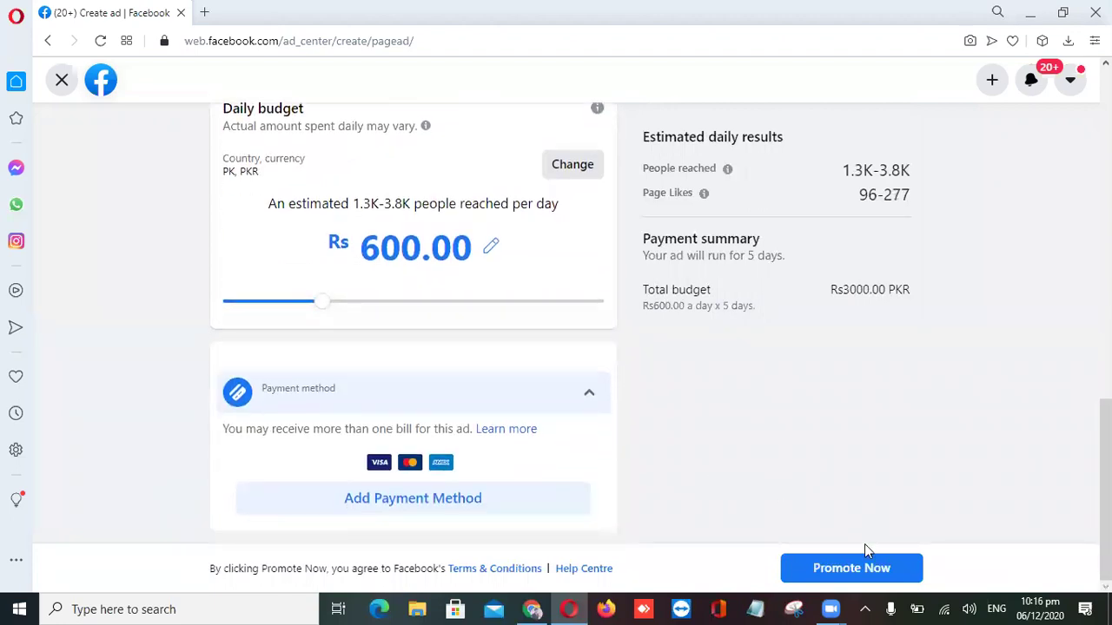
left_click(862, 569)
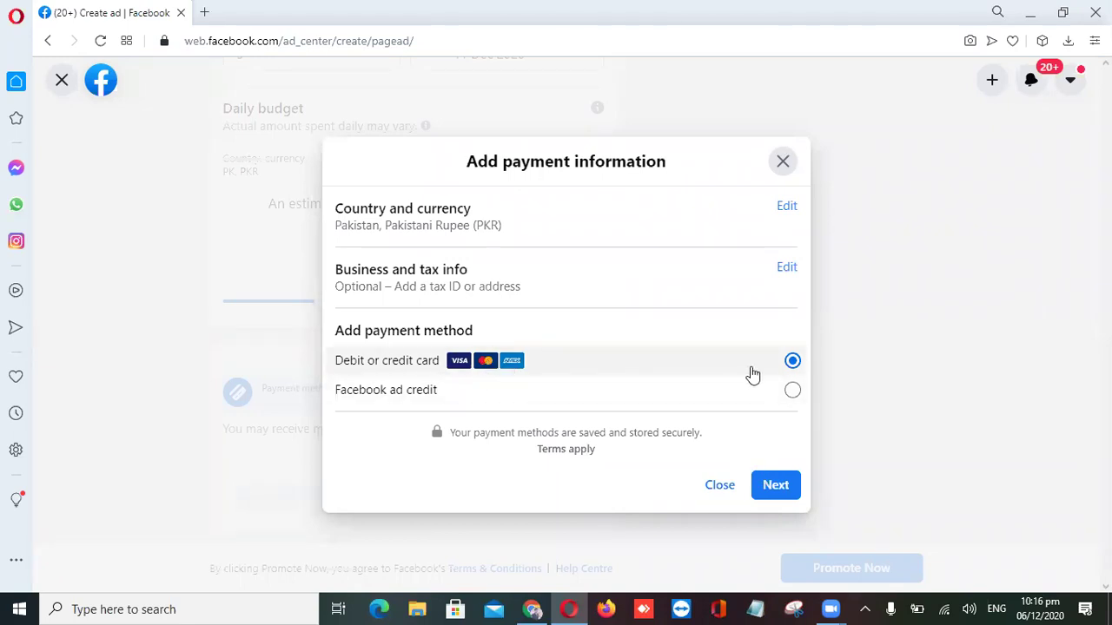
left_click(792, 487)
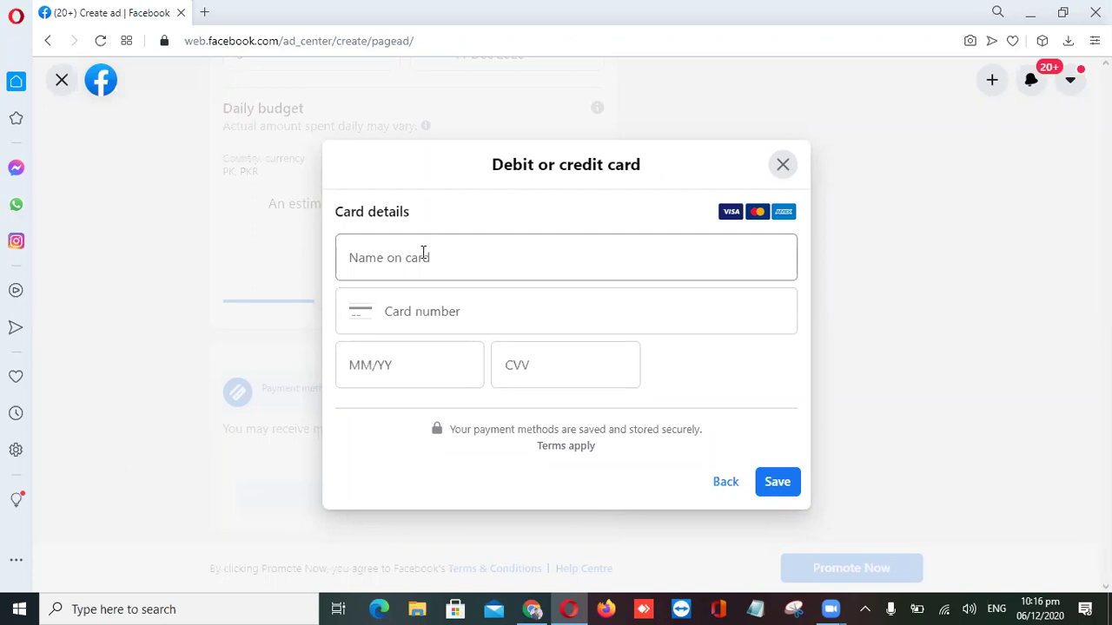
left_click(417, 256)
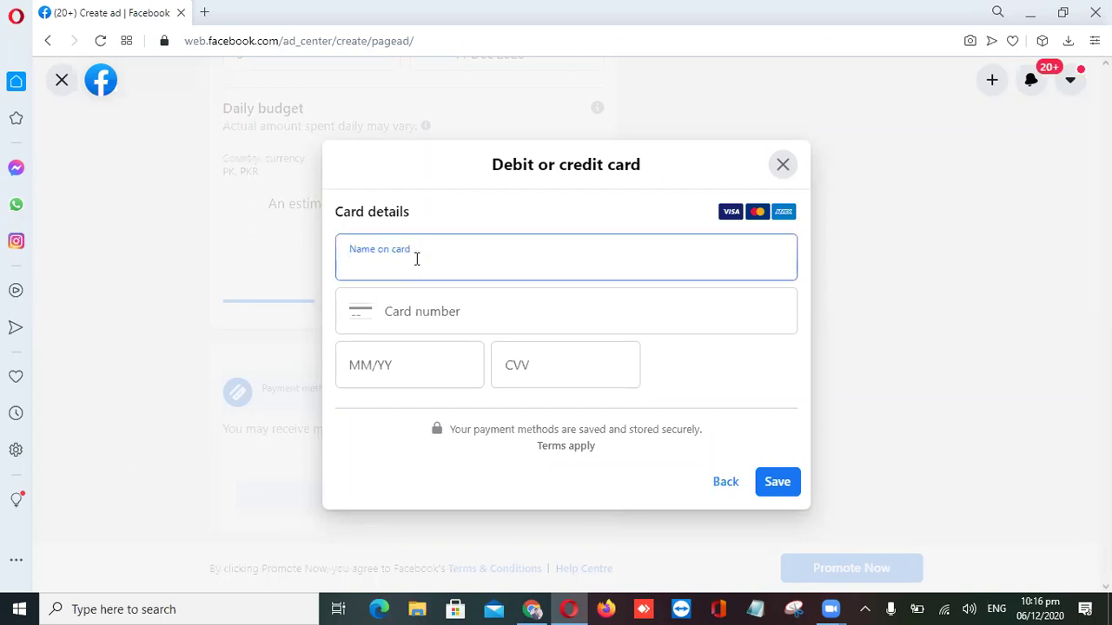
left_click(487, 311)
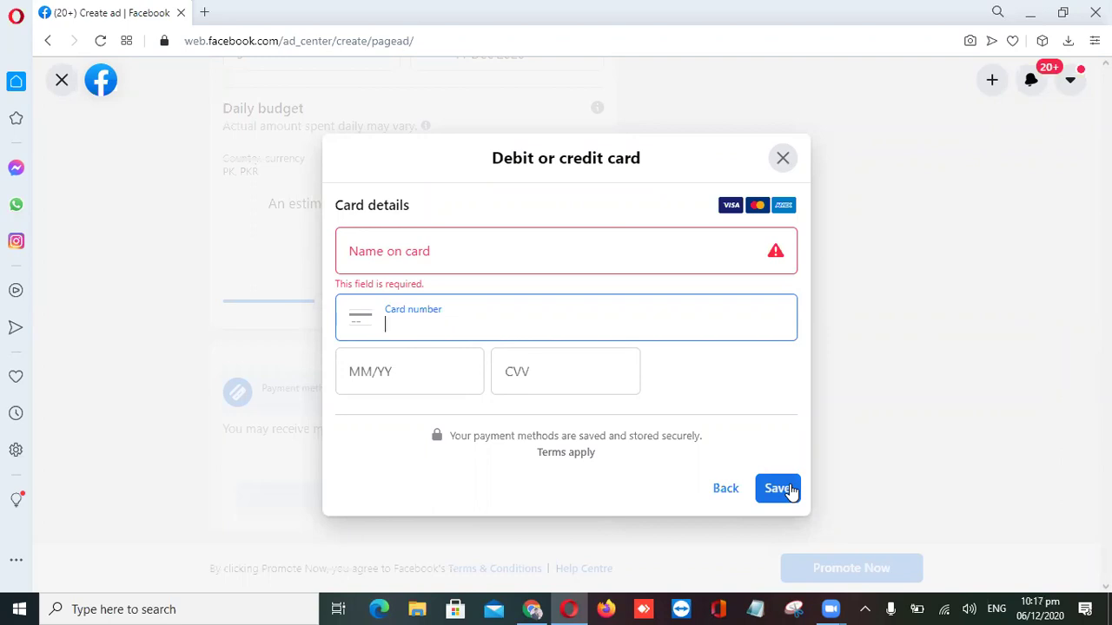
Close the card details form and leave the ad setup, discarding the changes.
left_click(784, 154)
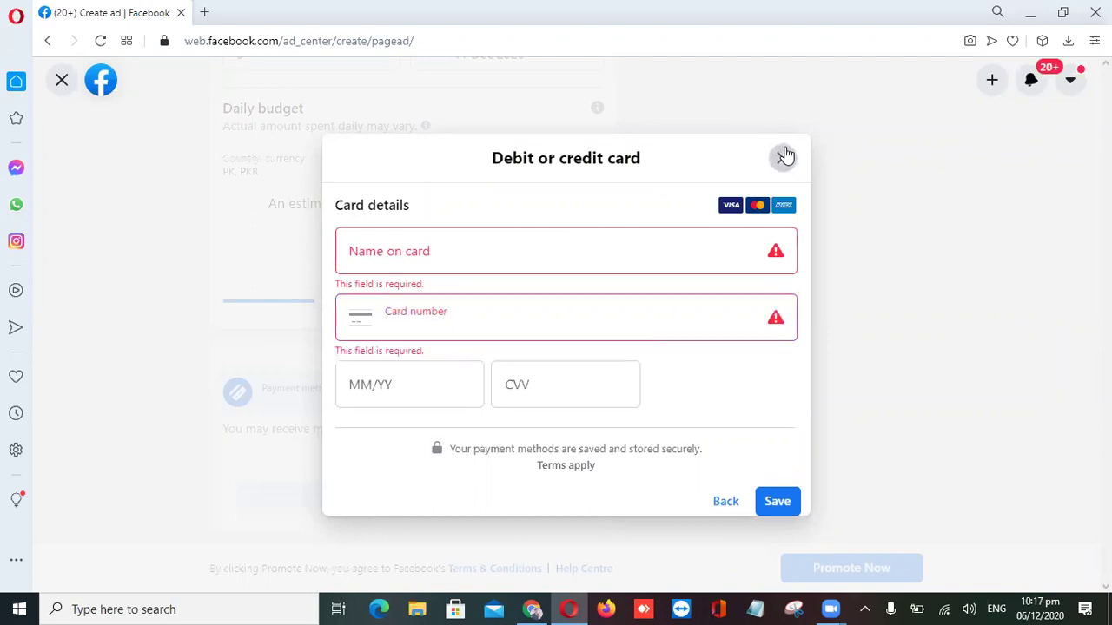
left_click(62, 80)
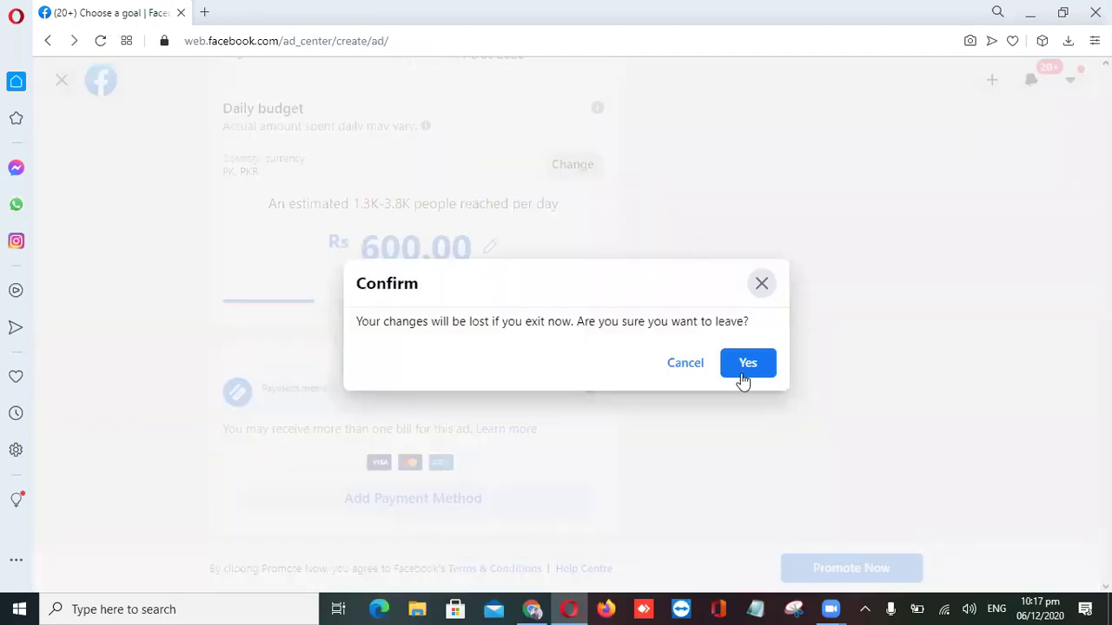
left_click(745, 369)
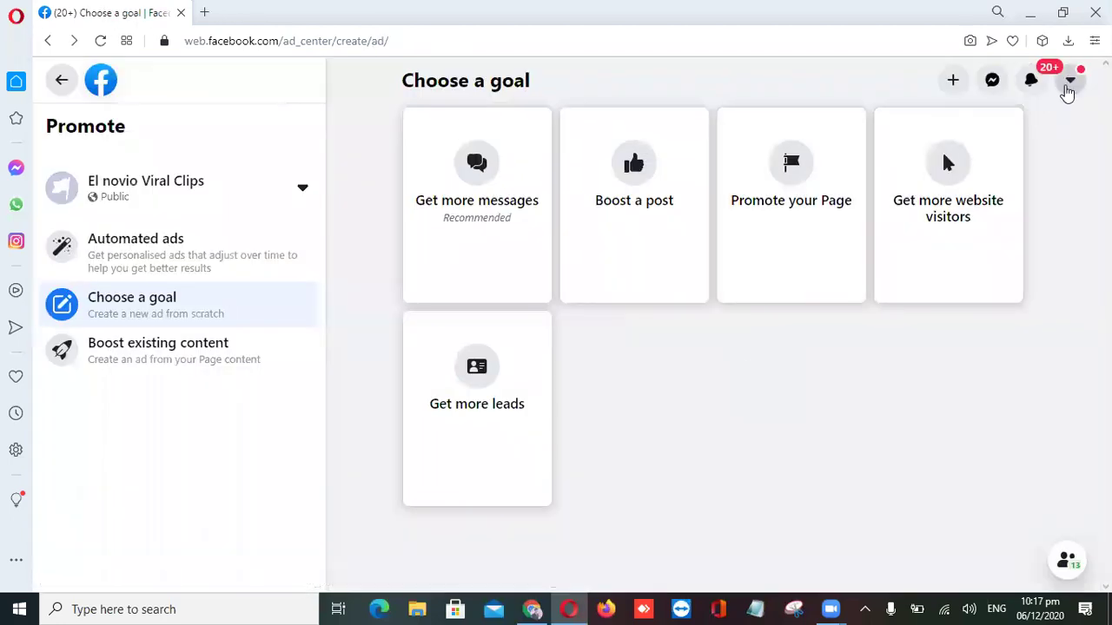
Switch to the Chrome window and start a Promote your Page ad for the personal blog page.
left_click(1070, 80)
left_click(853, 430)
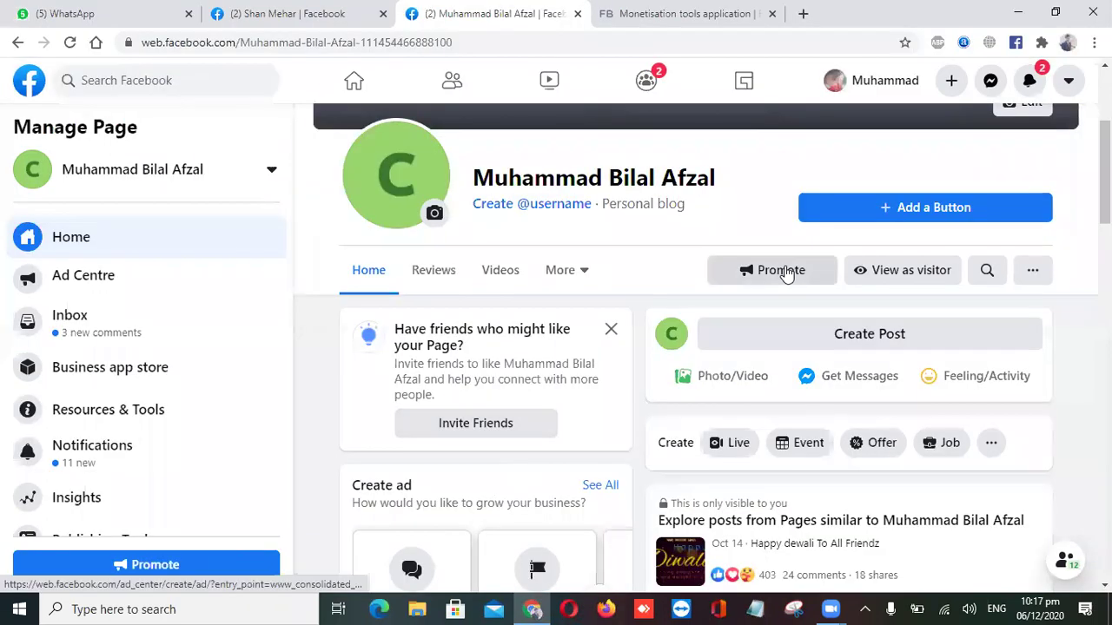
left_click(785, 274)
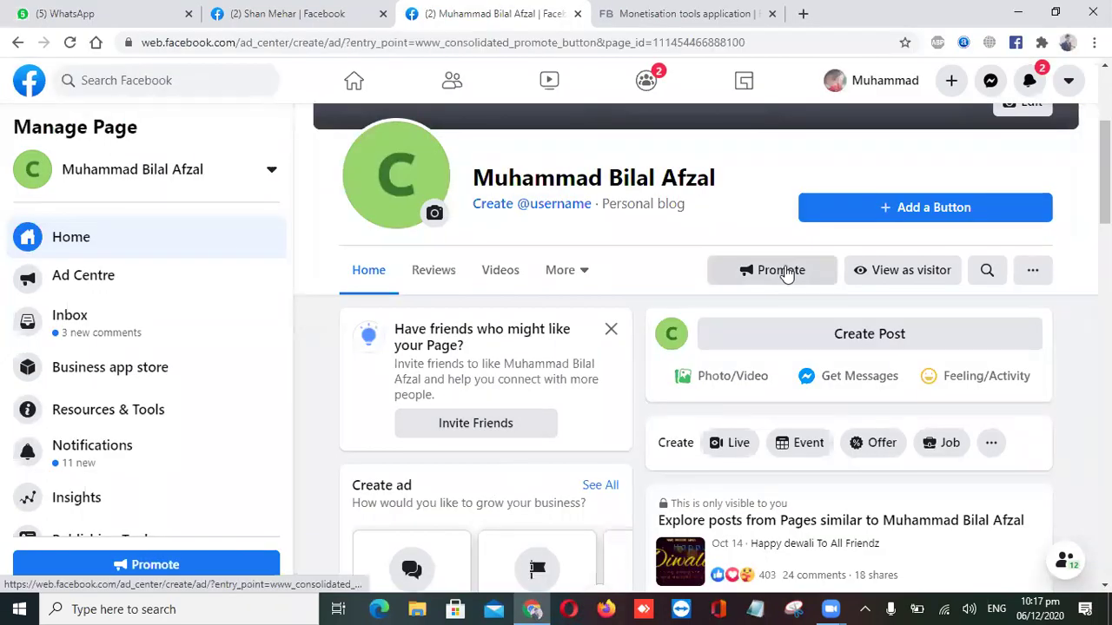
left_click(765, 328)
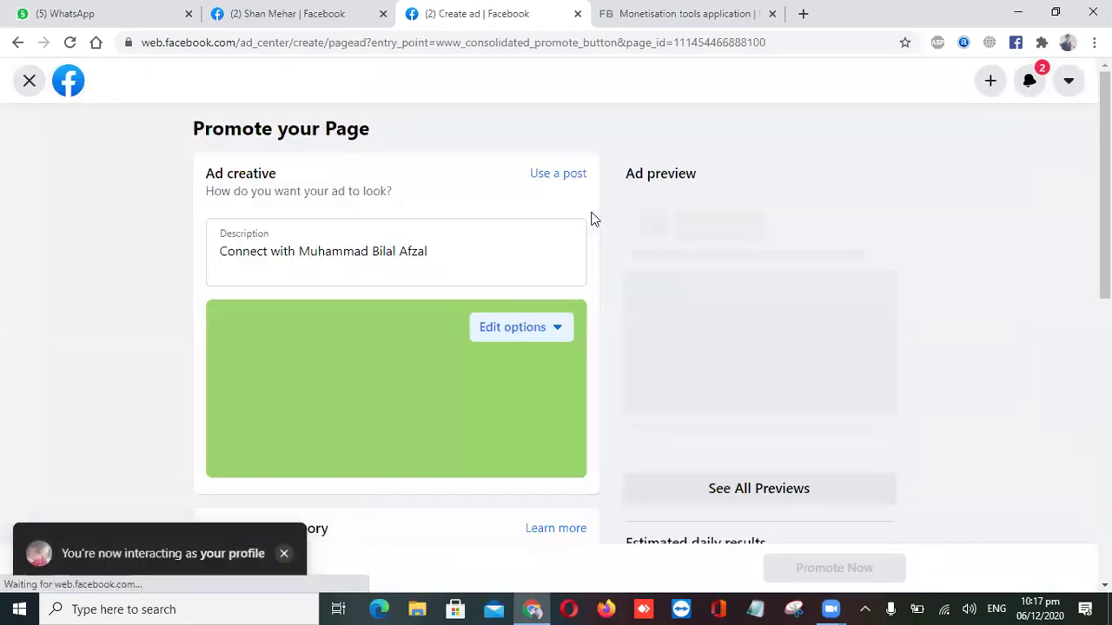
Replace the ad's image with the 280 x 537 Hindi like-request picture from the ad account's media.
left_click(531, 335)
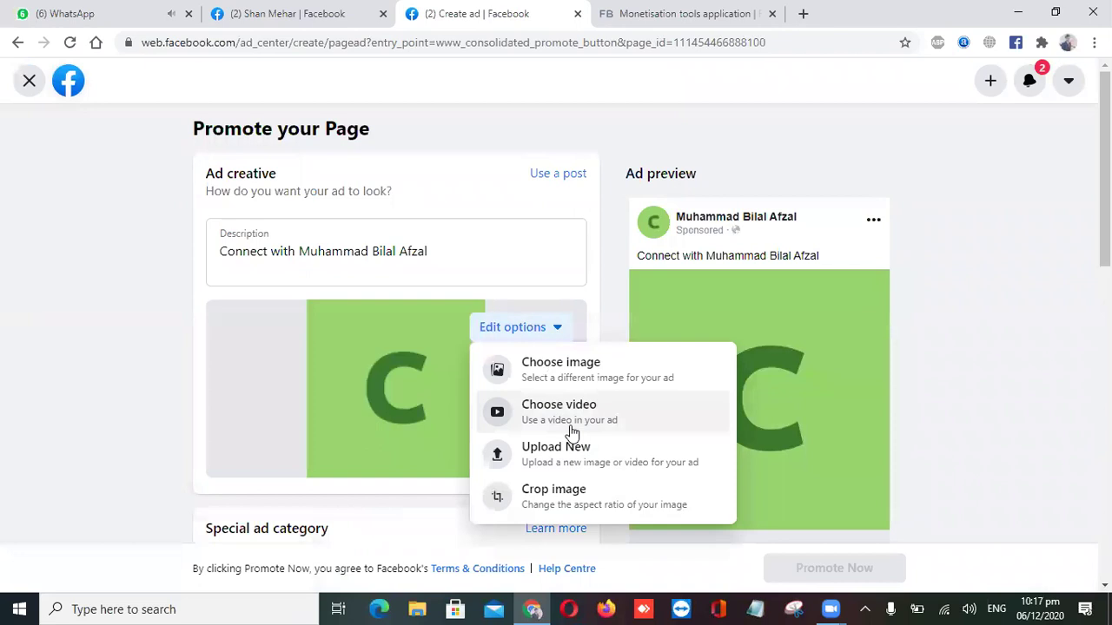
left_click(552, 374)
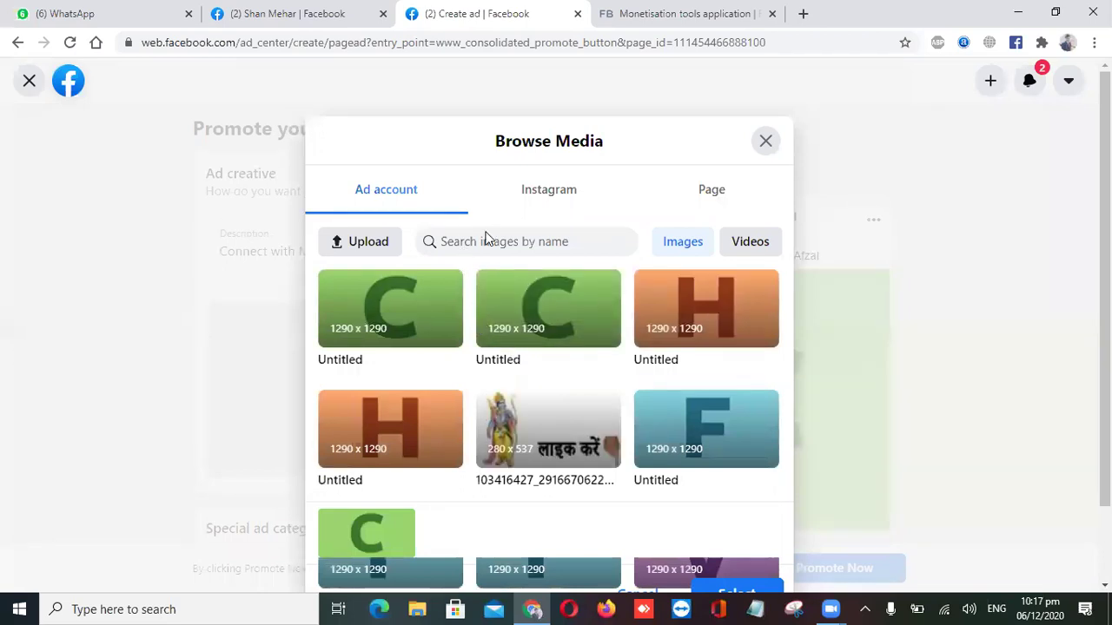
scroll(521, 308, "down", 1)
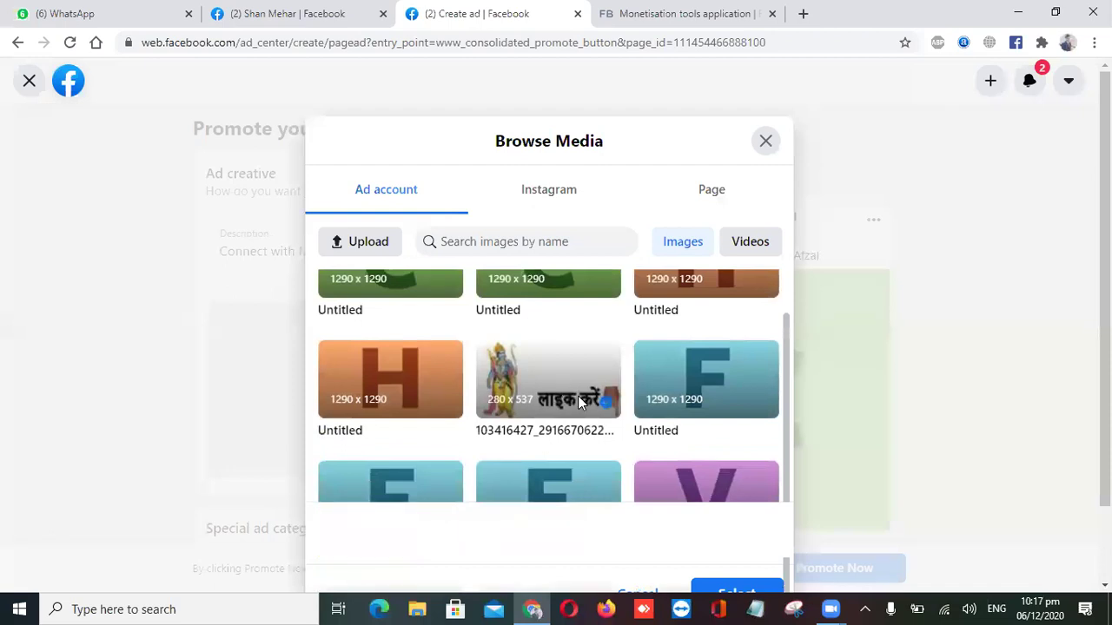
left_click(738, 589)
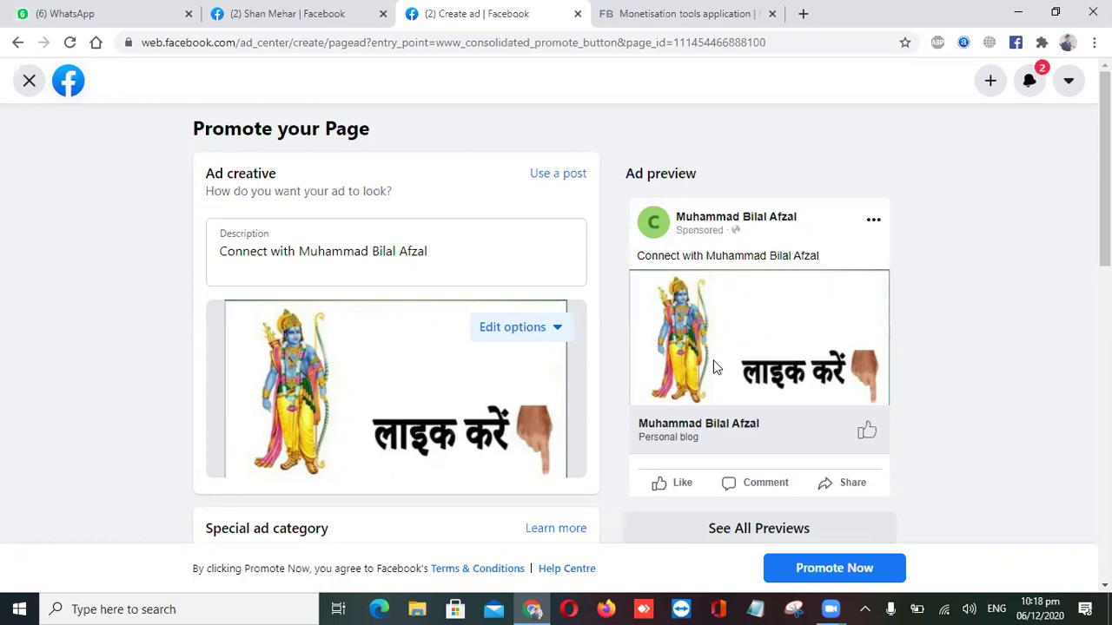
Review the ad's preview, special category, audience details, duration, daily budget and payment method before promoting.
scroll(713, 367, "down", 1)
scroll(713, 368, "down", 2)
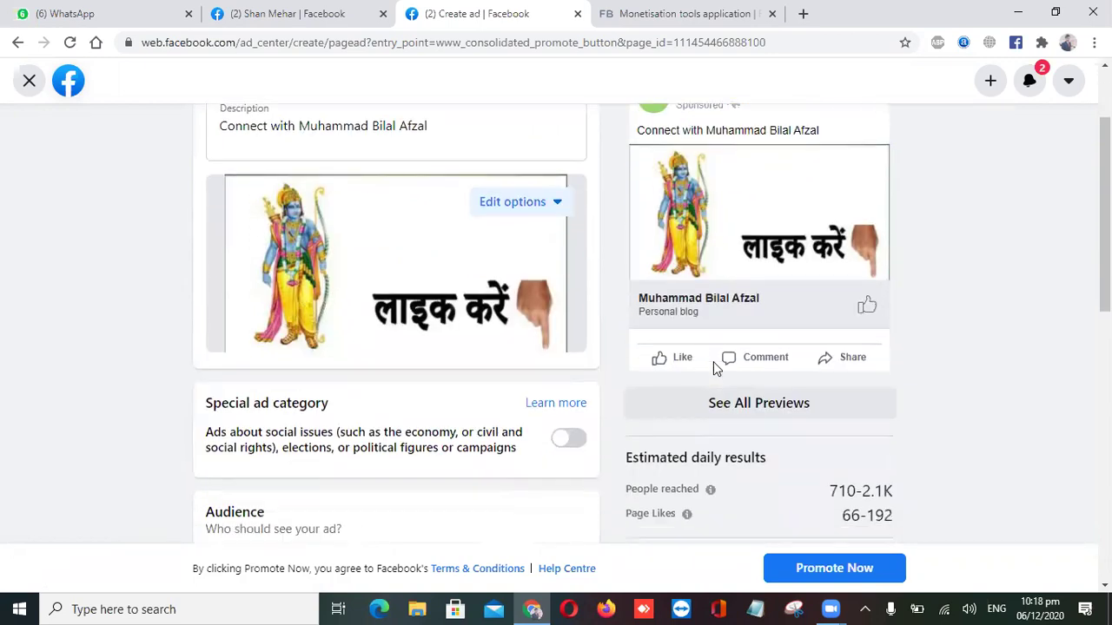
scroll(719, 324, "down", 2)
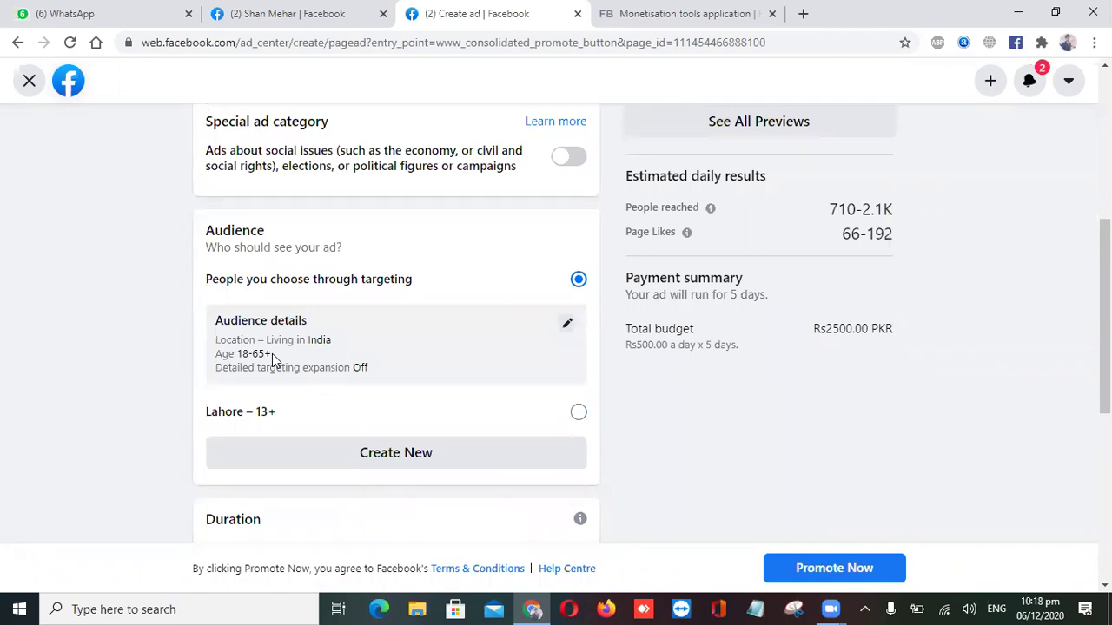
scroll(272, 354, "down", 1)
scroll(287, 374, "down", 1)
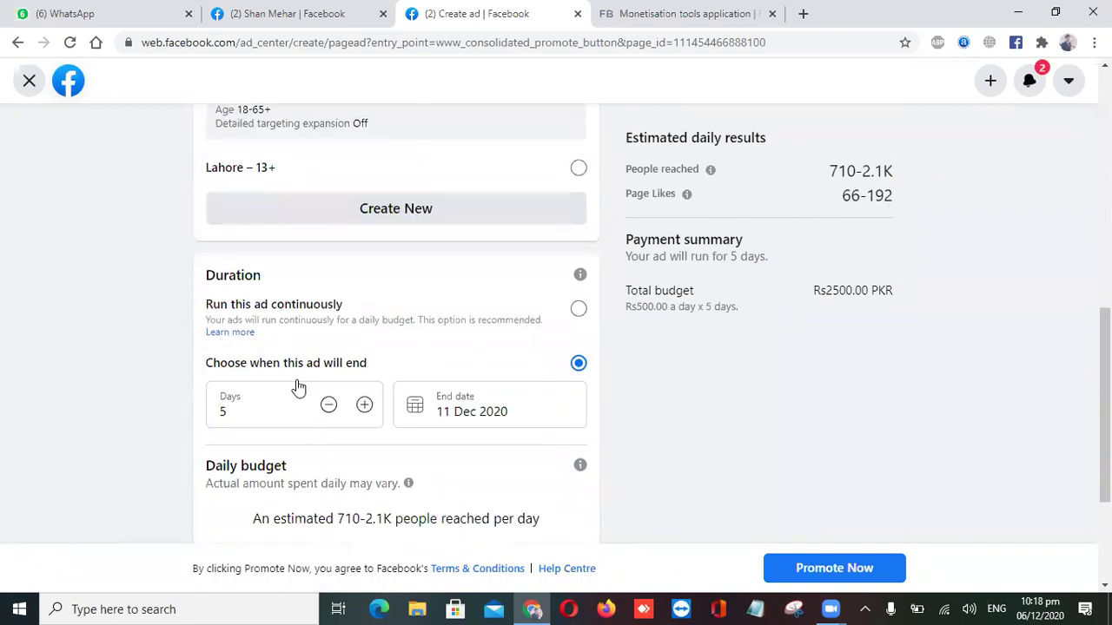
scroll(340, 461, "down", 2)
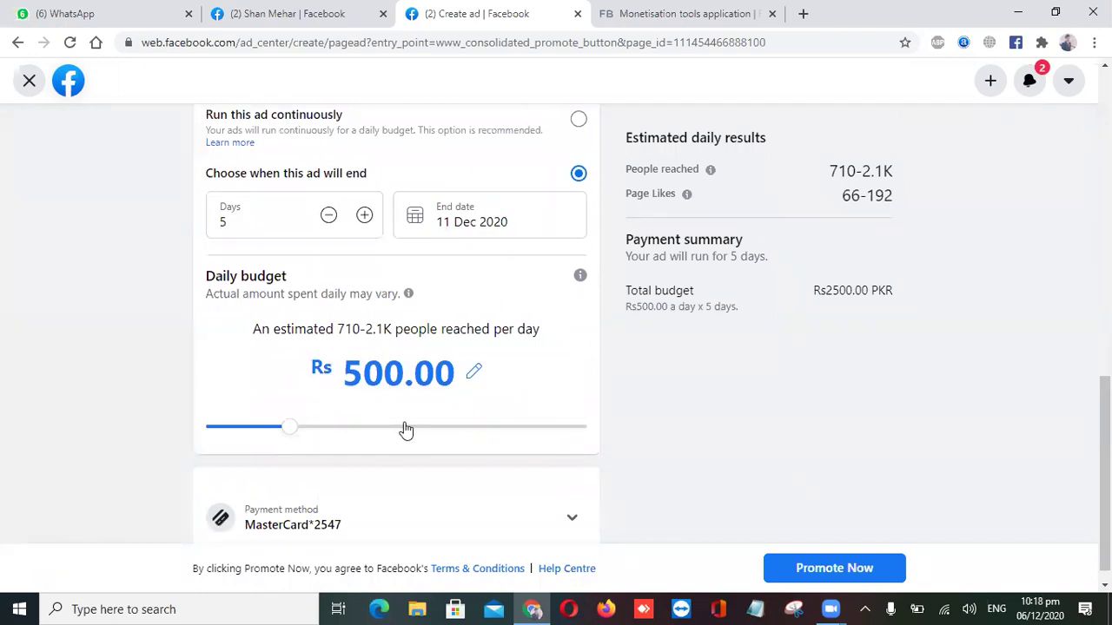
scroll(417, 422, "down", 1)
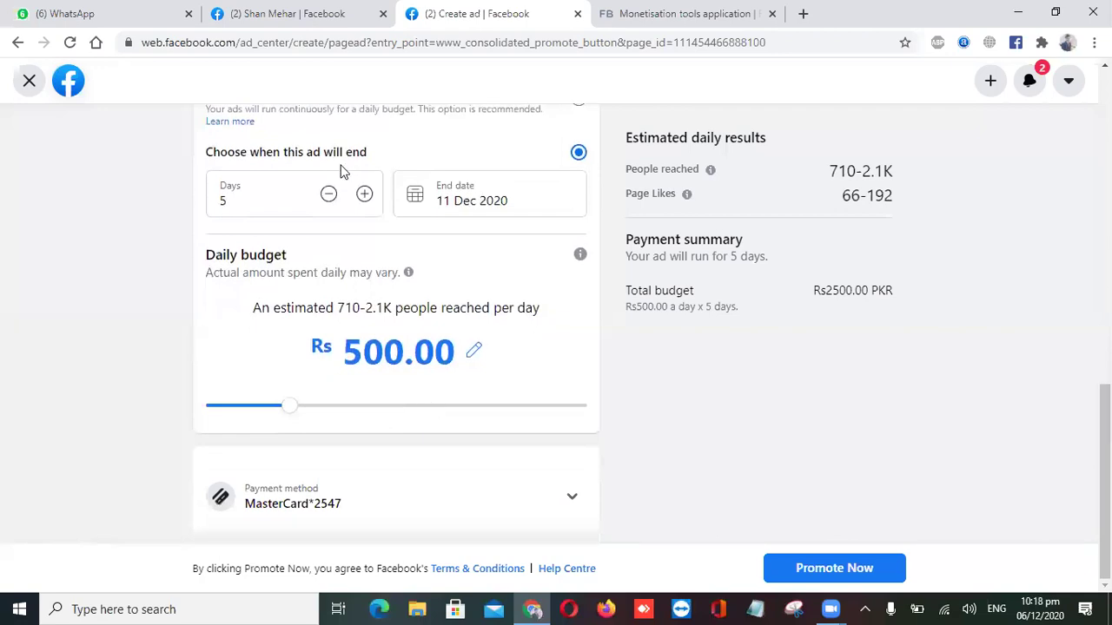
scroll(342, 172, "up", 3)
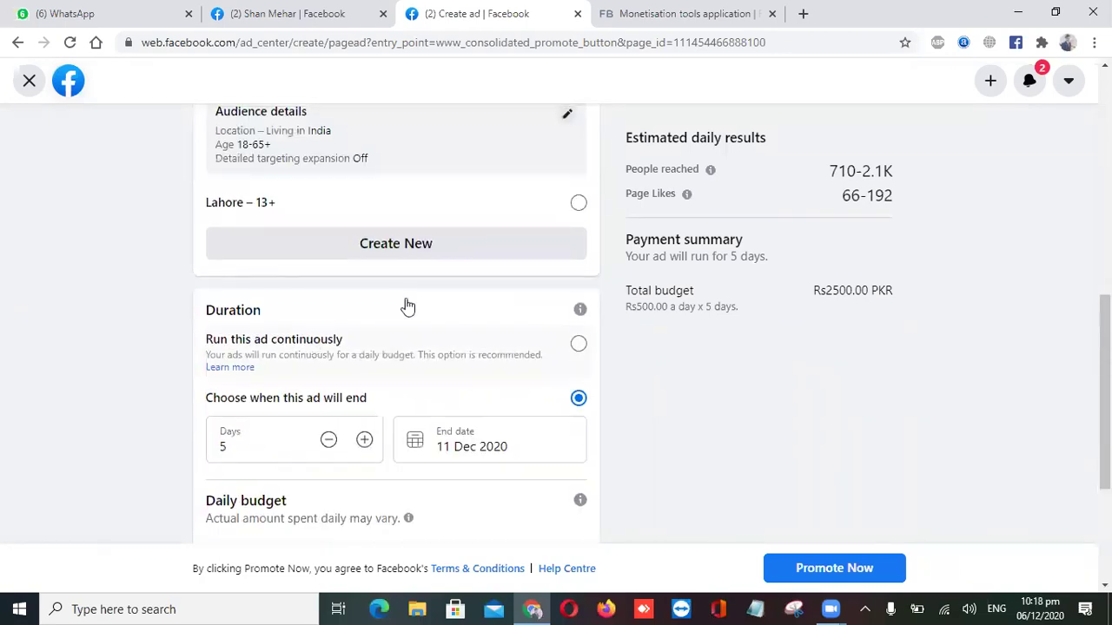
scroll(407, 305, "up", 6)
scroll(491, 375, "down", 1)
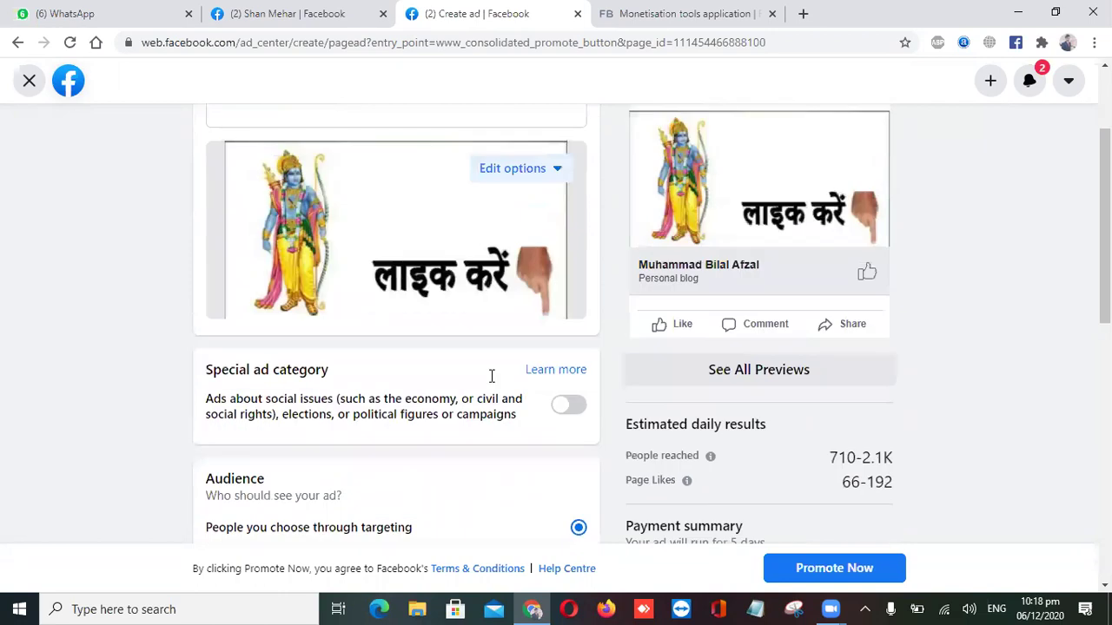
scroll(491, 375, "down", 4)
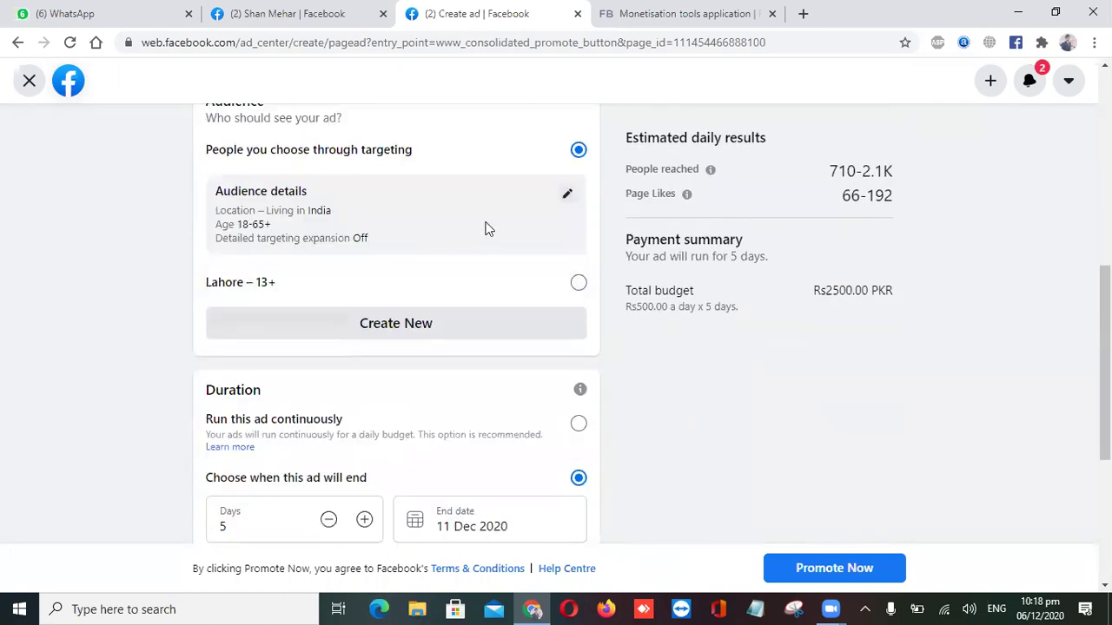
scroll(556, 330, "down", 3)
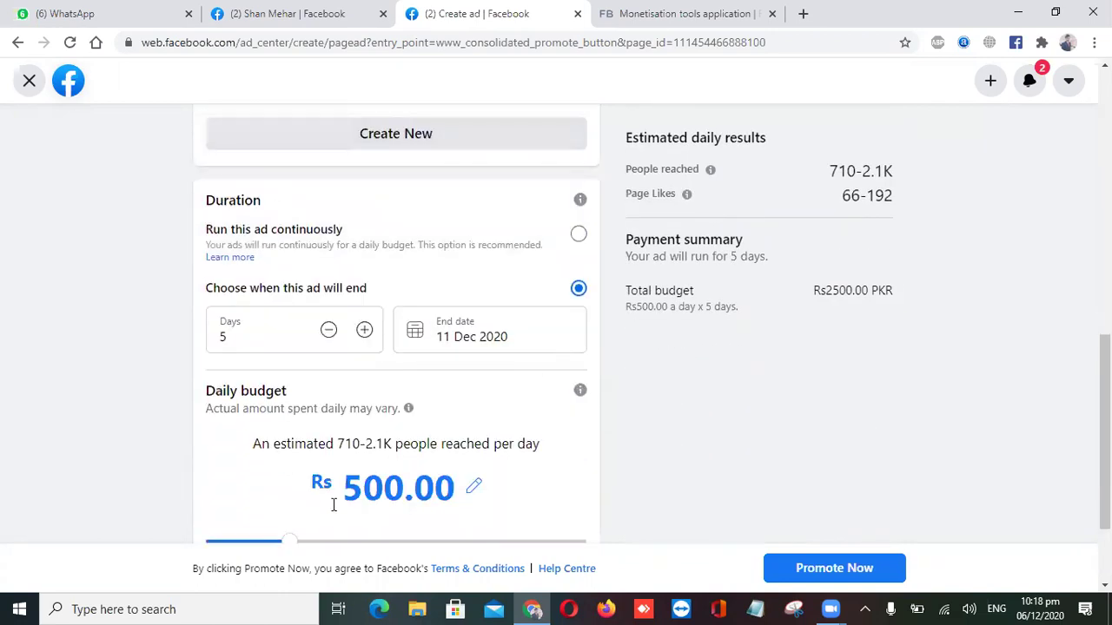
scroll(660, 421, "down", 1)
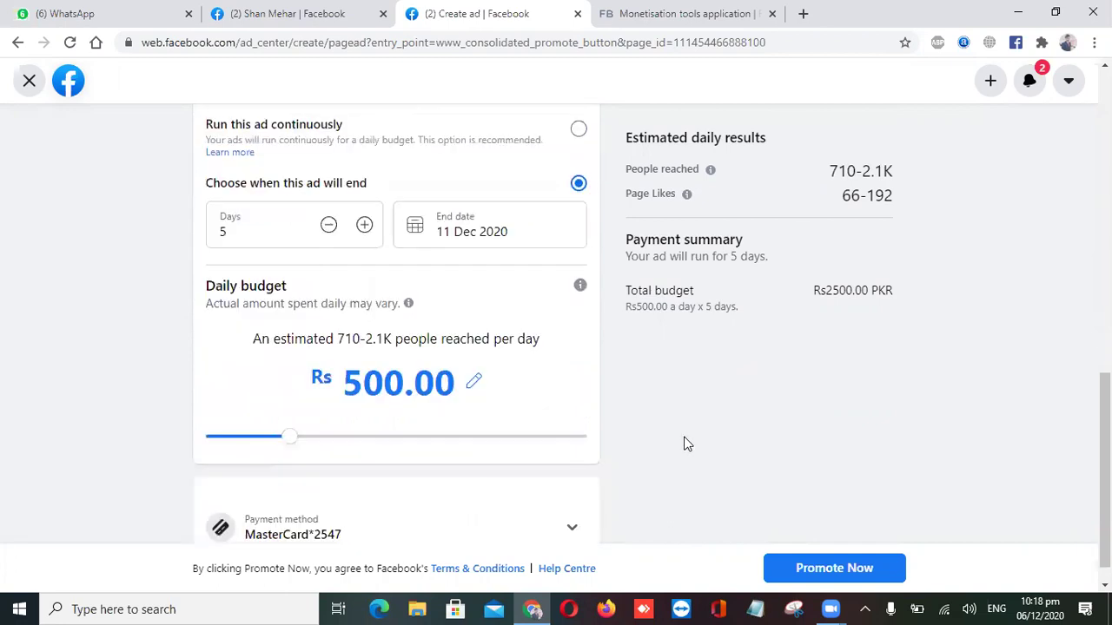
Submit the Page promotion at Rs500 a day for 5 days and close the confirmation.
left_click(807, 568)
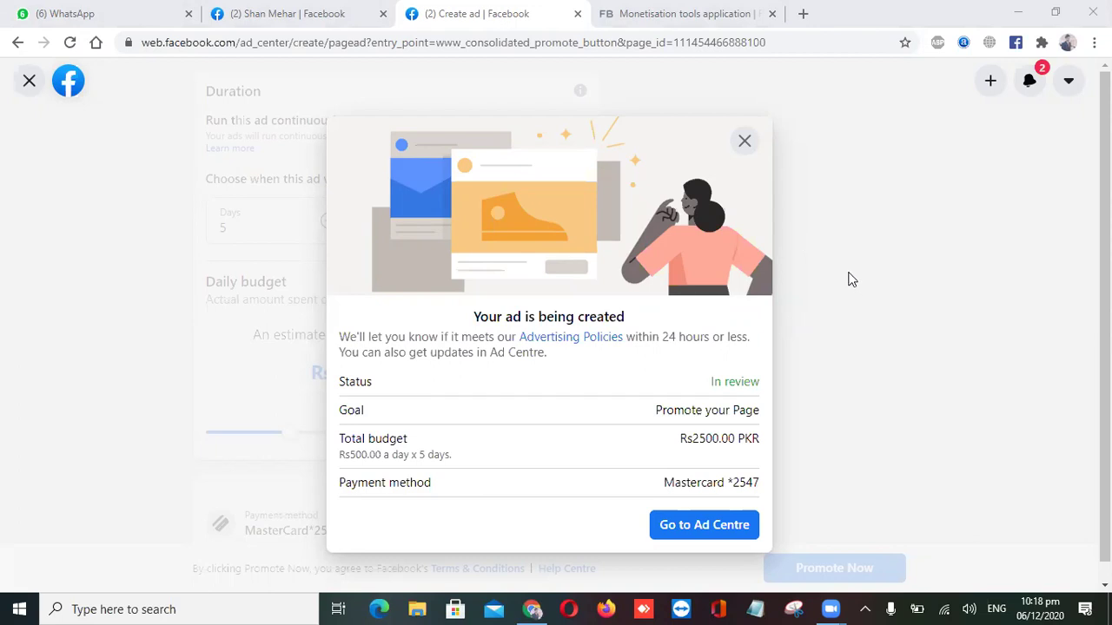
left_click(744, 141)
Go from the Facebook home page to Ads Manager and turn off the newly created Page promotion campaign.
left_click(317, 11)
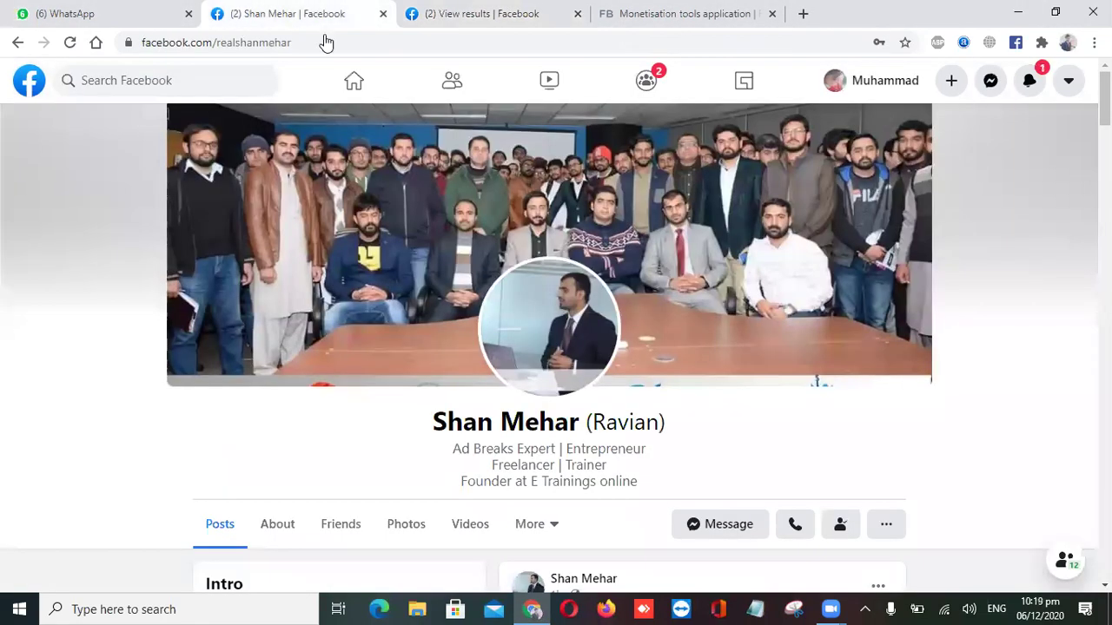
left_click(336, 95)
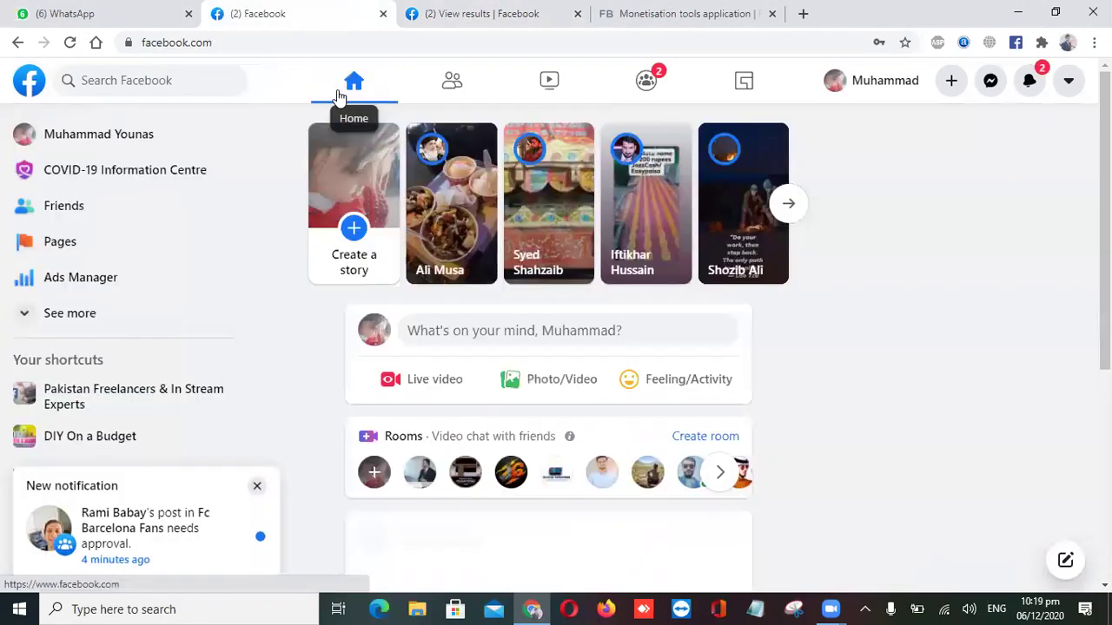
left_click(67, 291)
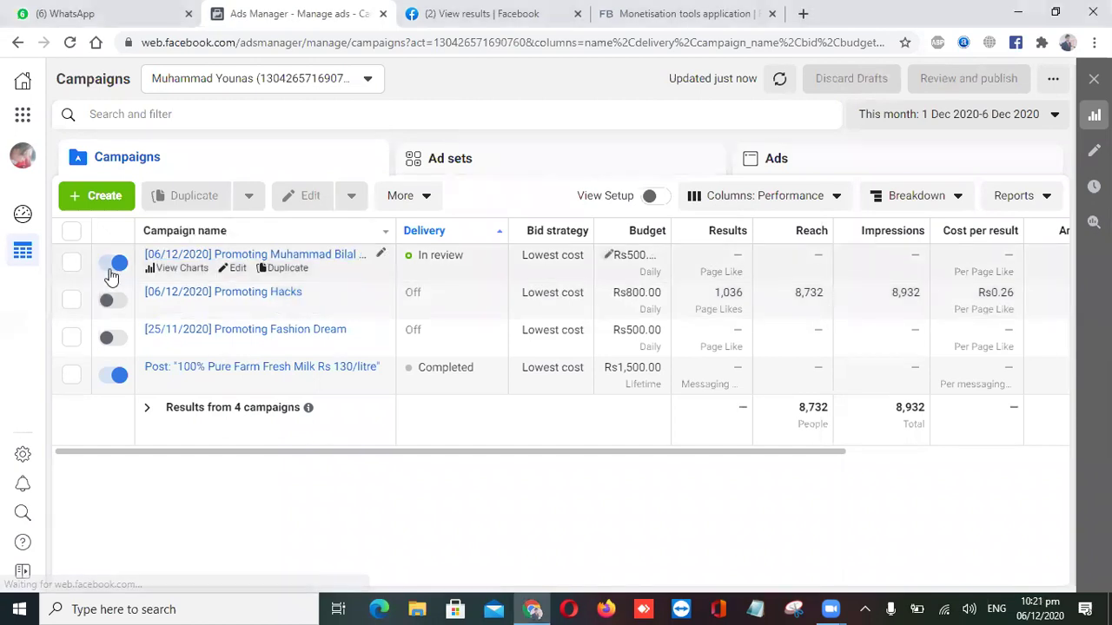
left_click(113, 265)
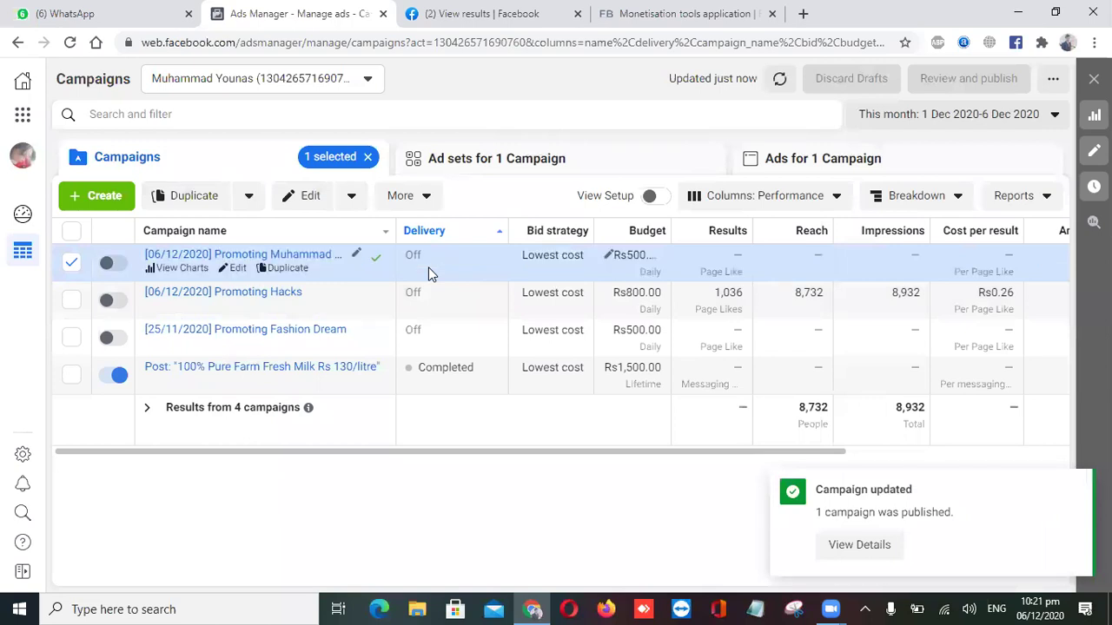
Open the ad account's Billing section and go to its payment settings.
left_click(24, 115)
left_click(230, 180)
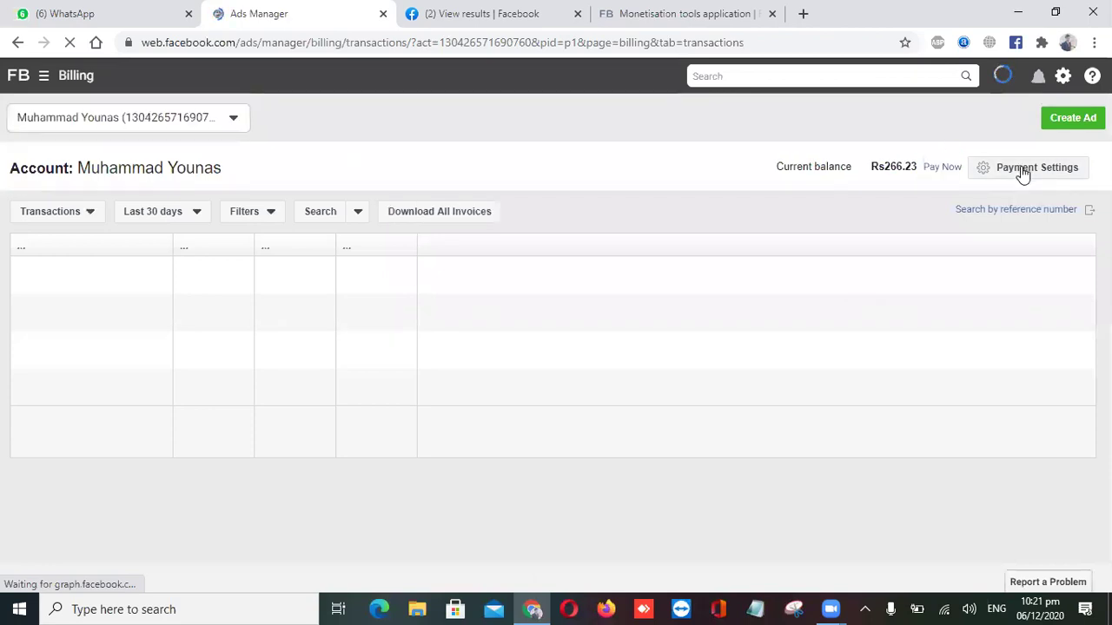
left_click(1023, 173)
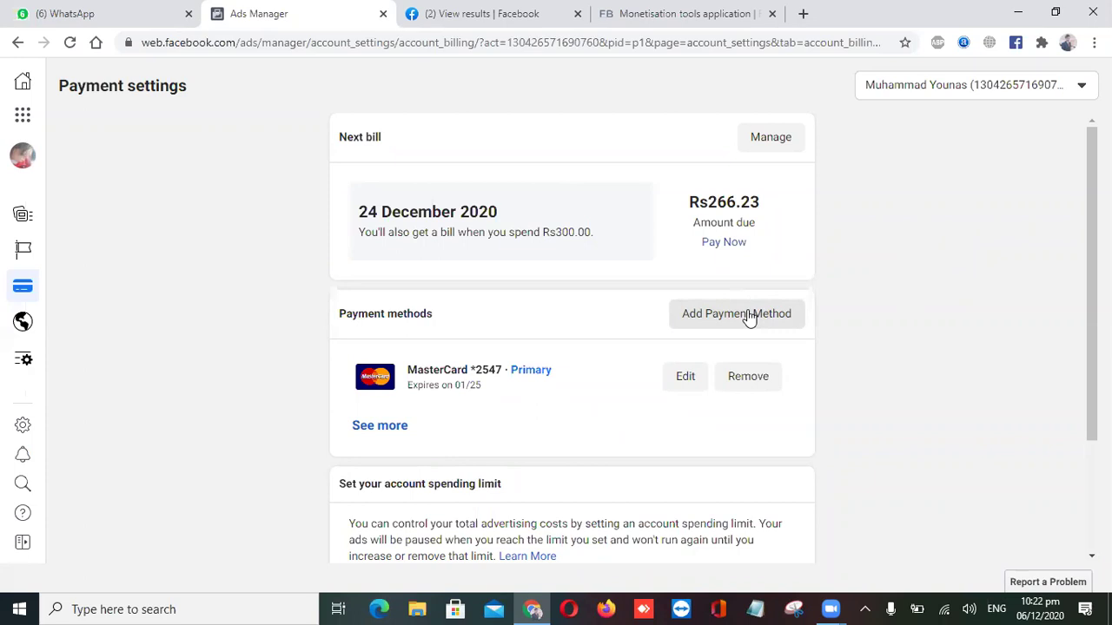
Check the billing threshold dialog without changing it, and look over the remaining payment settings.
left_click(767, 139)
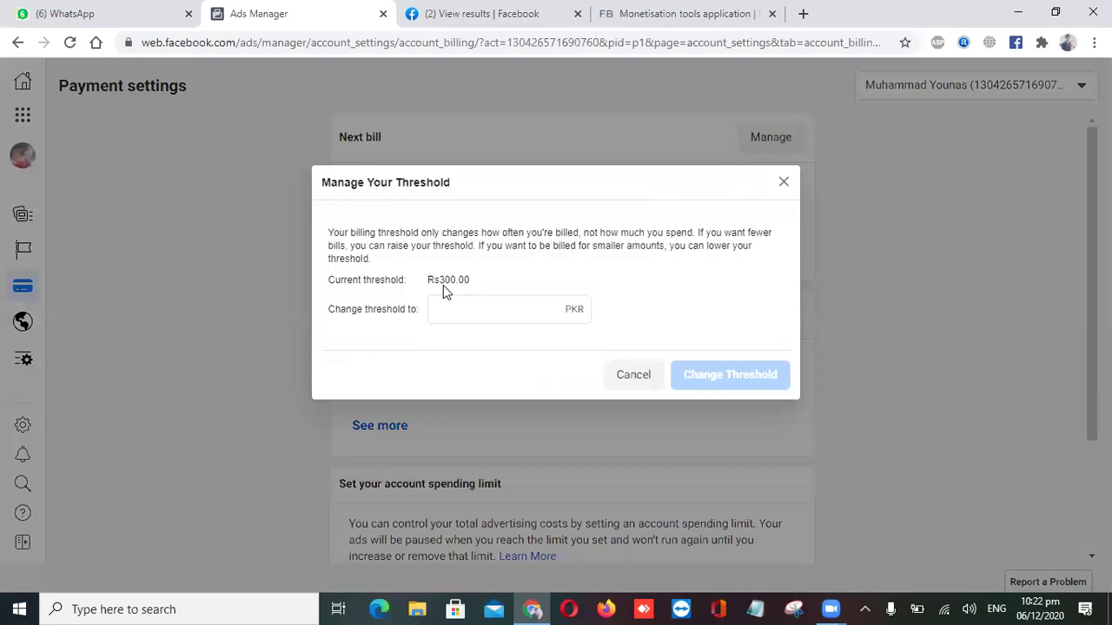
left_click(785, 184)
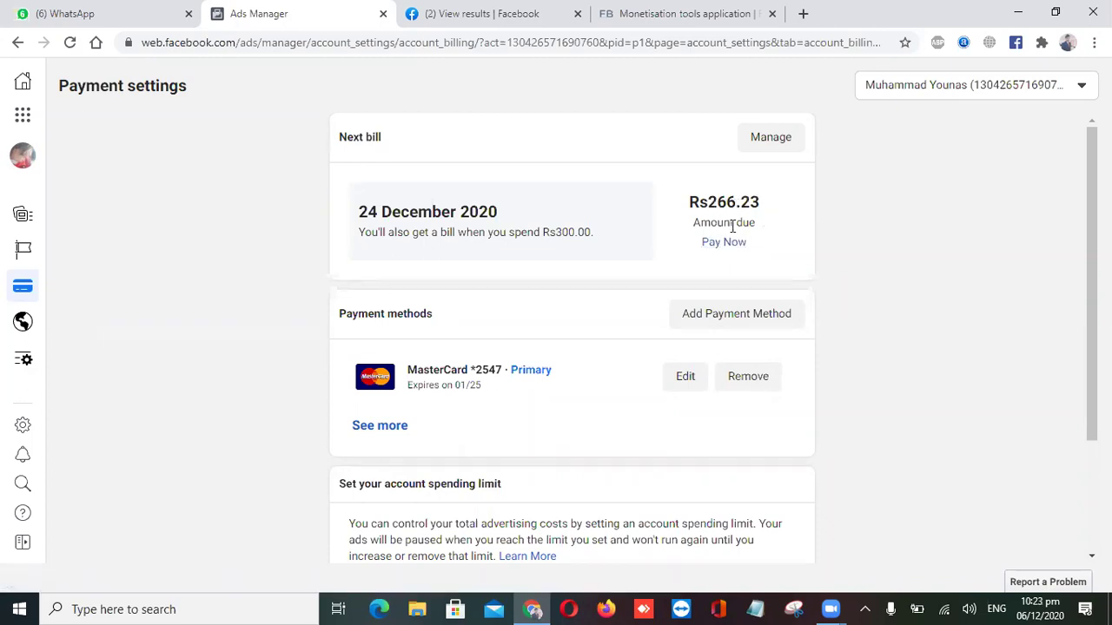
scroll(658, 427, "down", 2)
scroll(659, 426, "up", 2)
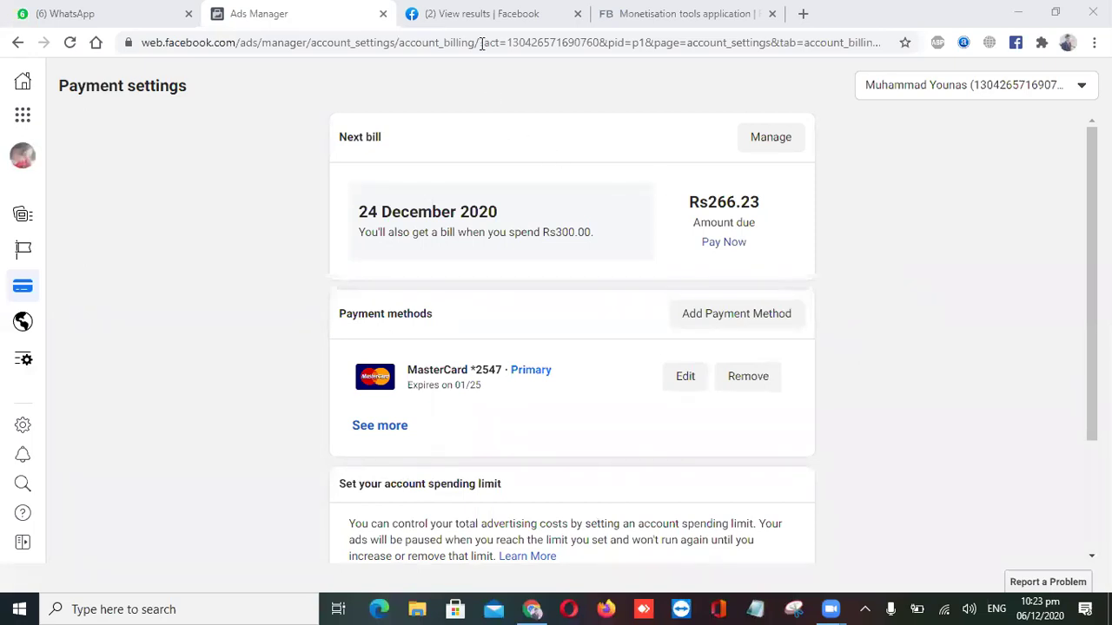
Return to the ad results, leave them for the personal blog page and start another Promote your Page ad.
left_click(453, 14)
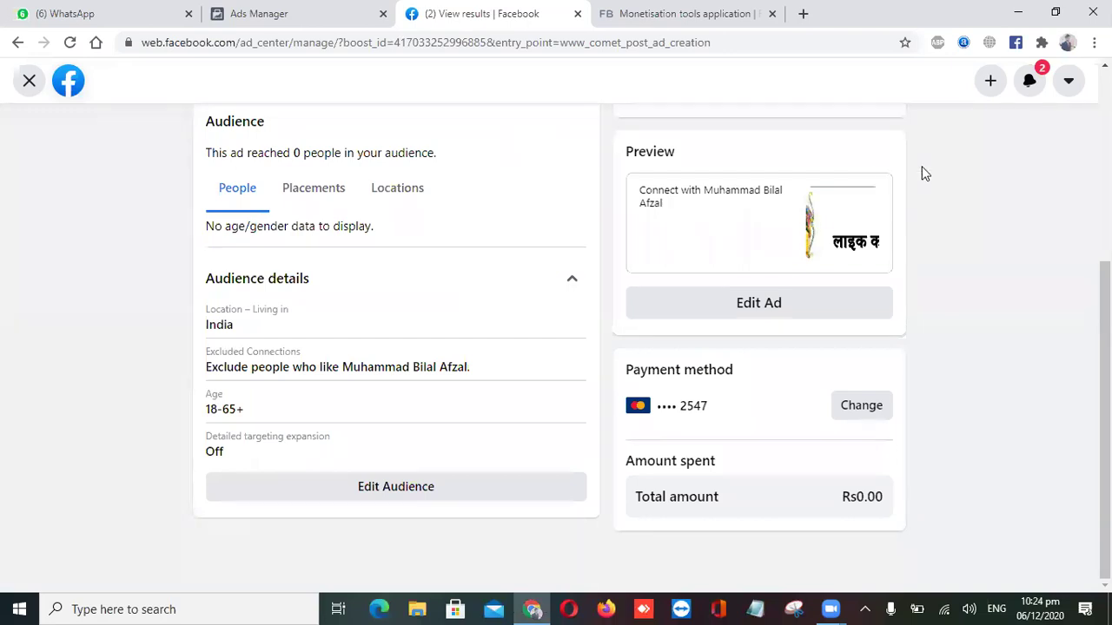
left_click(29, 79)
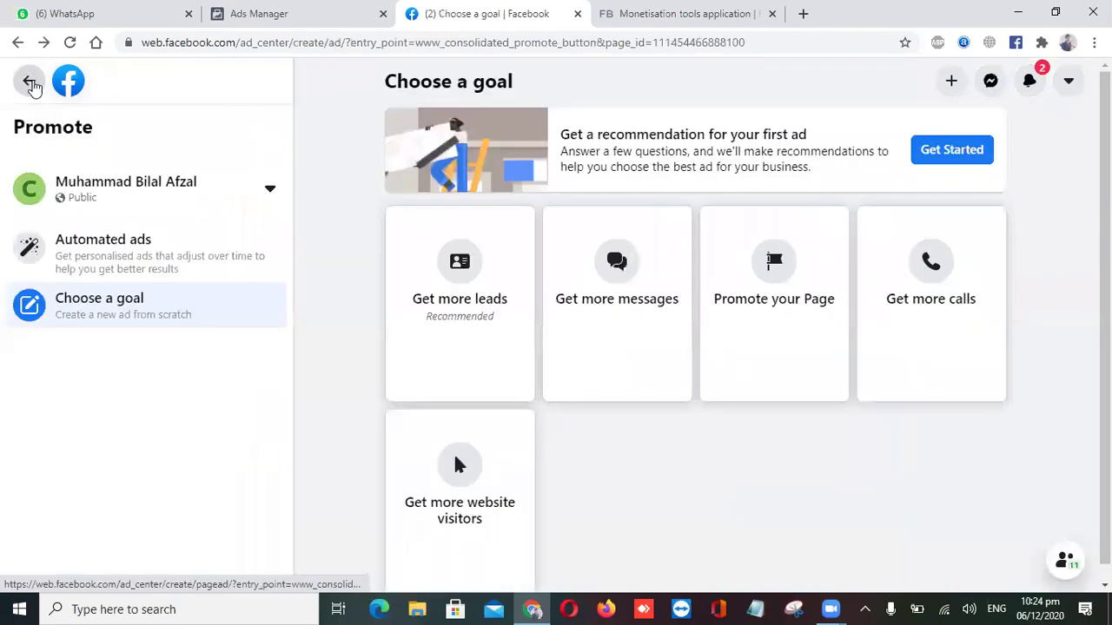
left_click(31, 83)
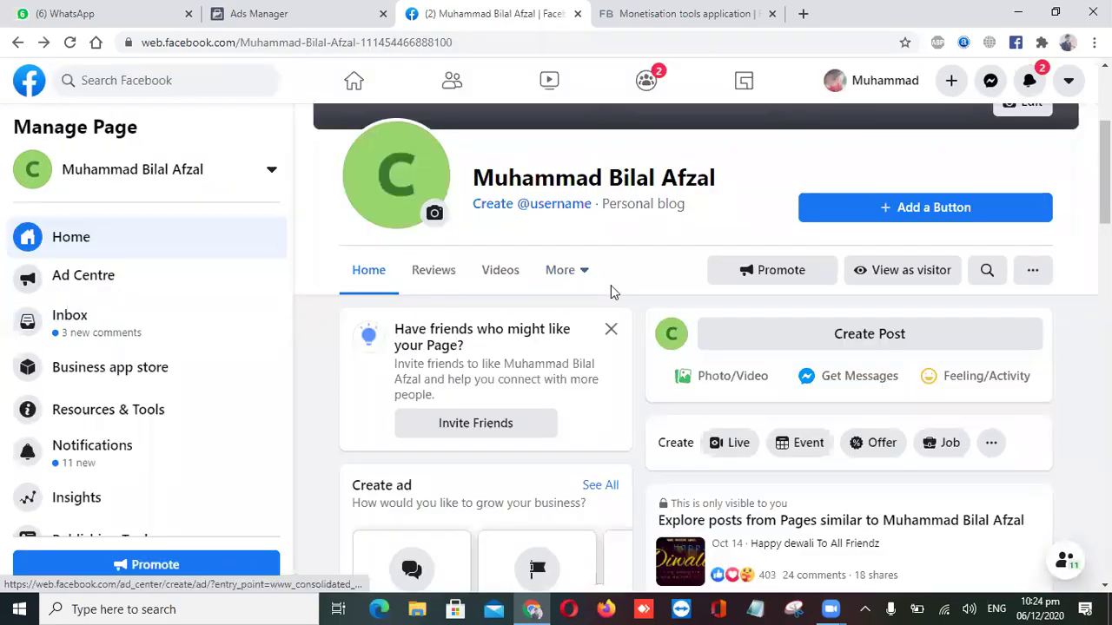
left_click(748, 277)
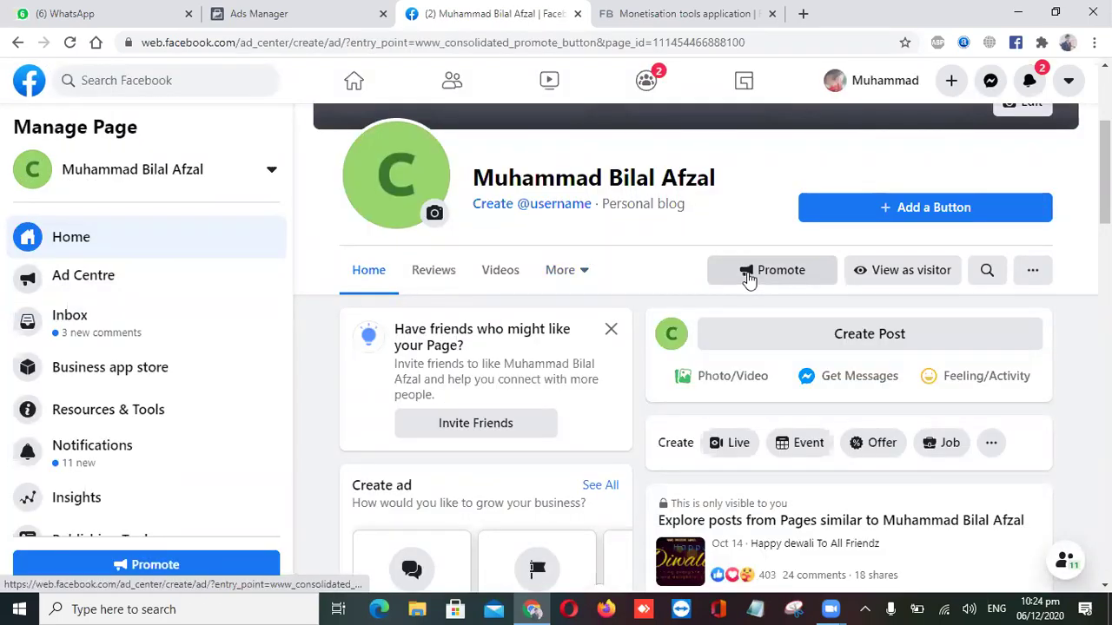
left_click(787, 302)
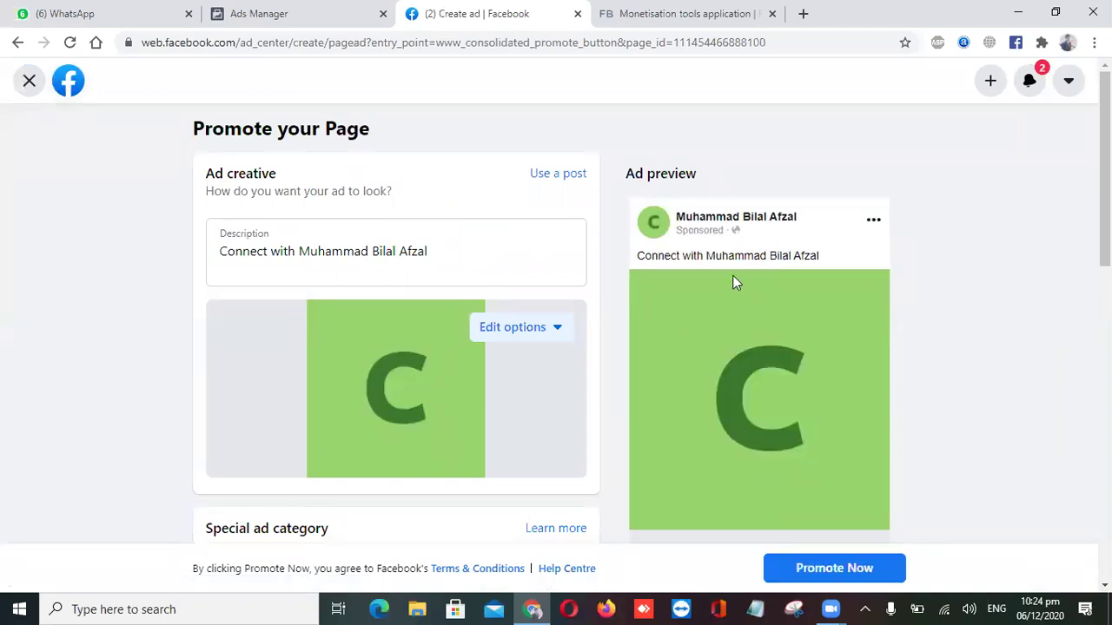
Review the new ad's audience details, duration, daily budget and payment method.
scroll(487, 318, "down", 5)
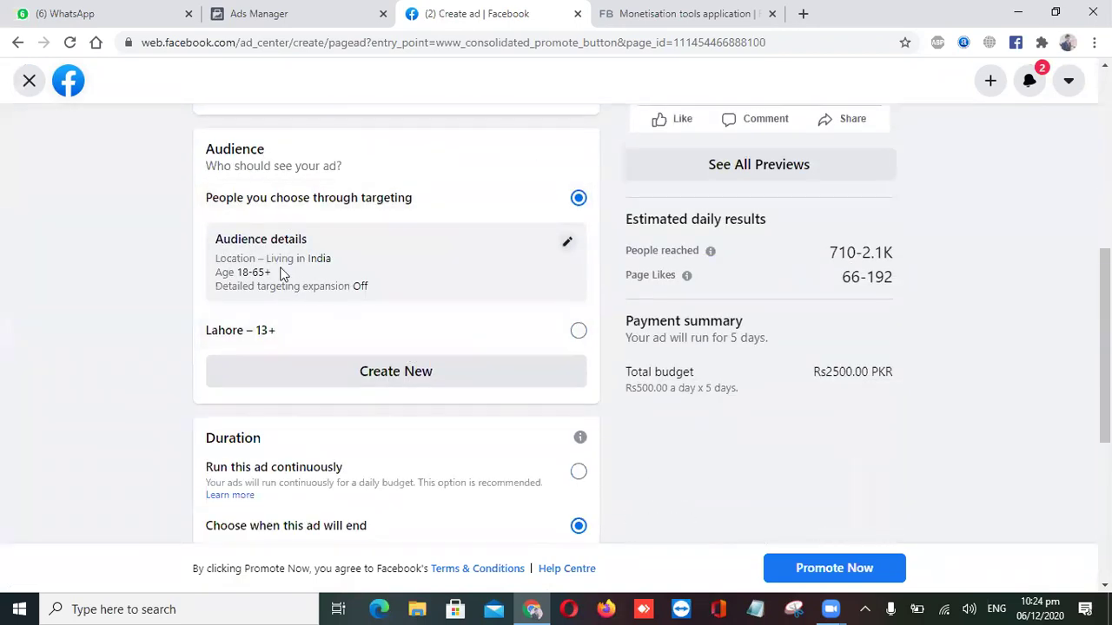
scroll(298, 270, "down", 3)
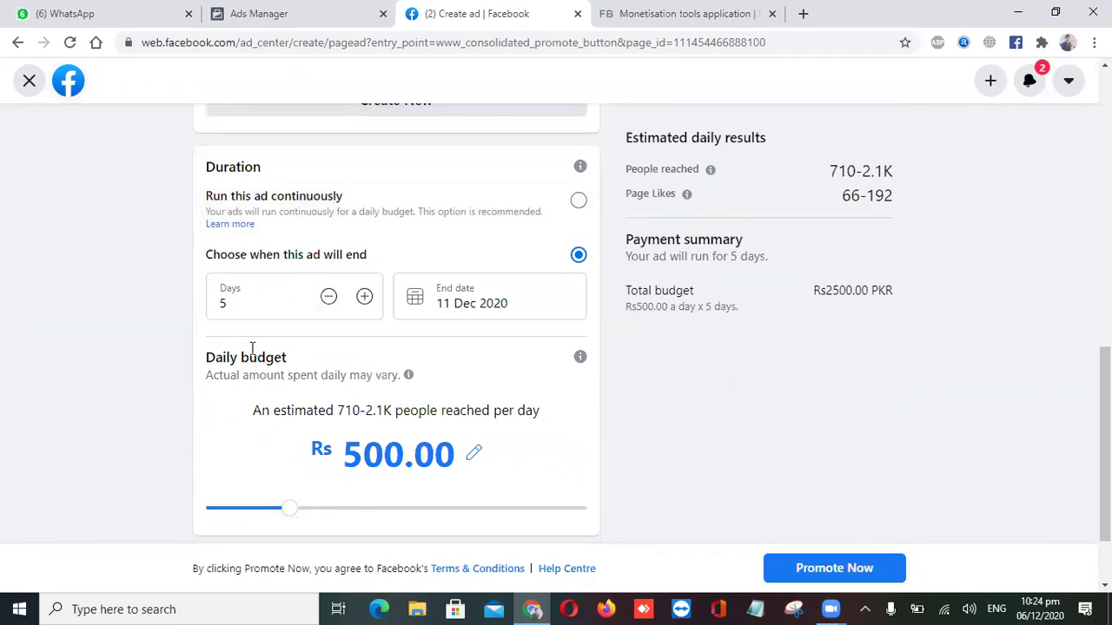
scroll(870, 546, "down", 2)
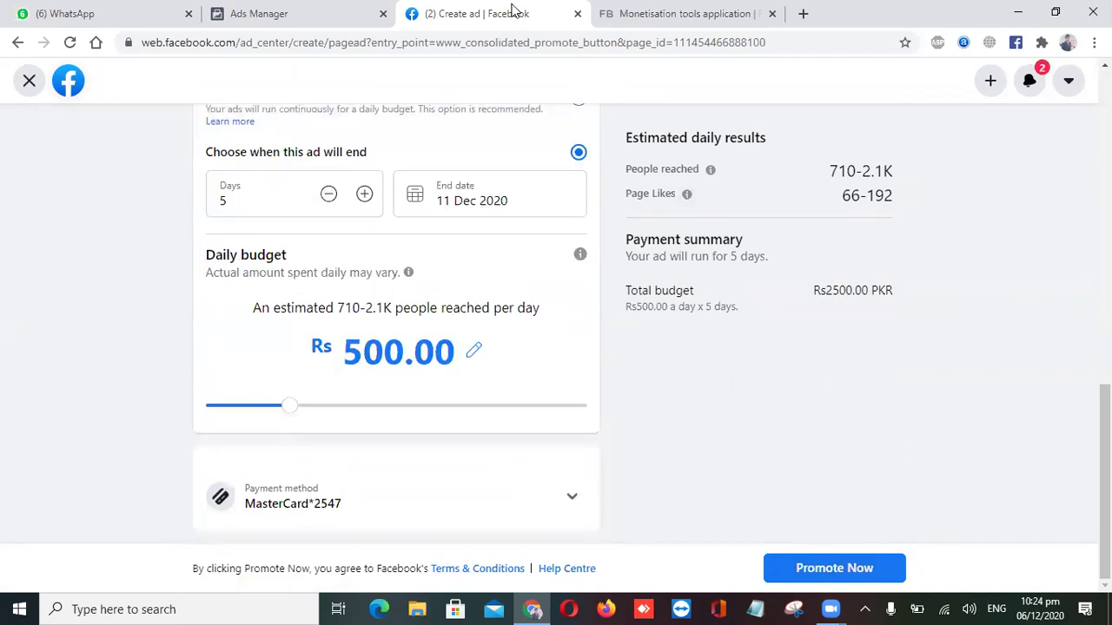
Check the account's payment settings again, then look back over the draft ad's duration, daily budget and audience details.
left_click(266, 12)
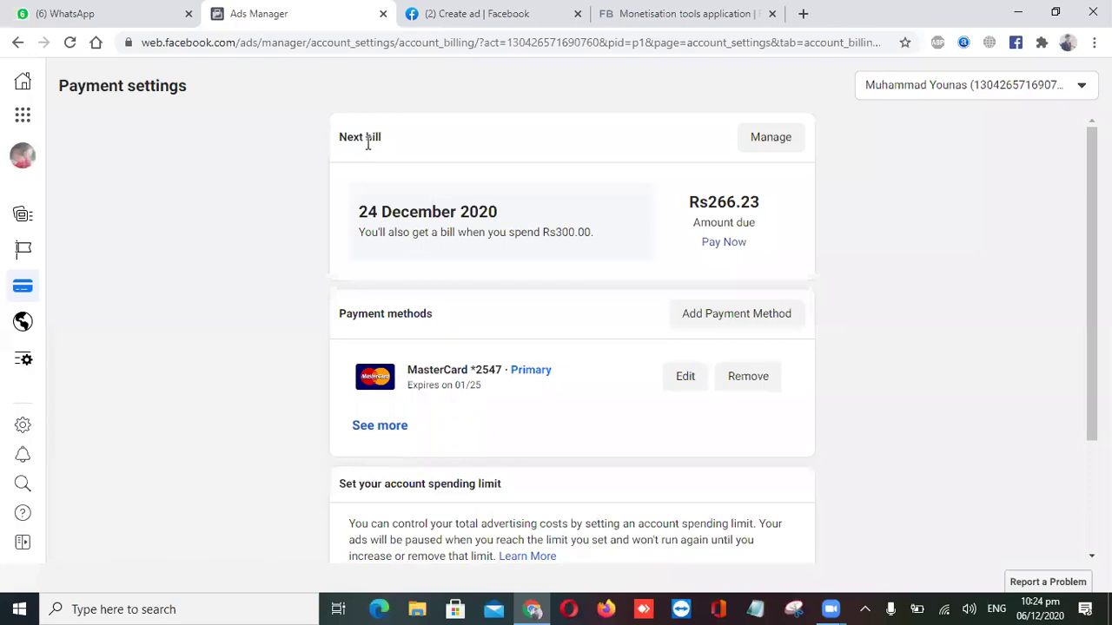
left_click(451, 13)
middle_click(413, 143)
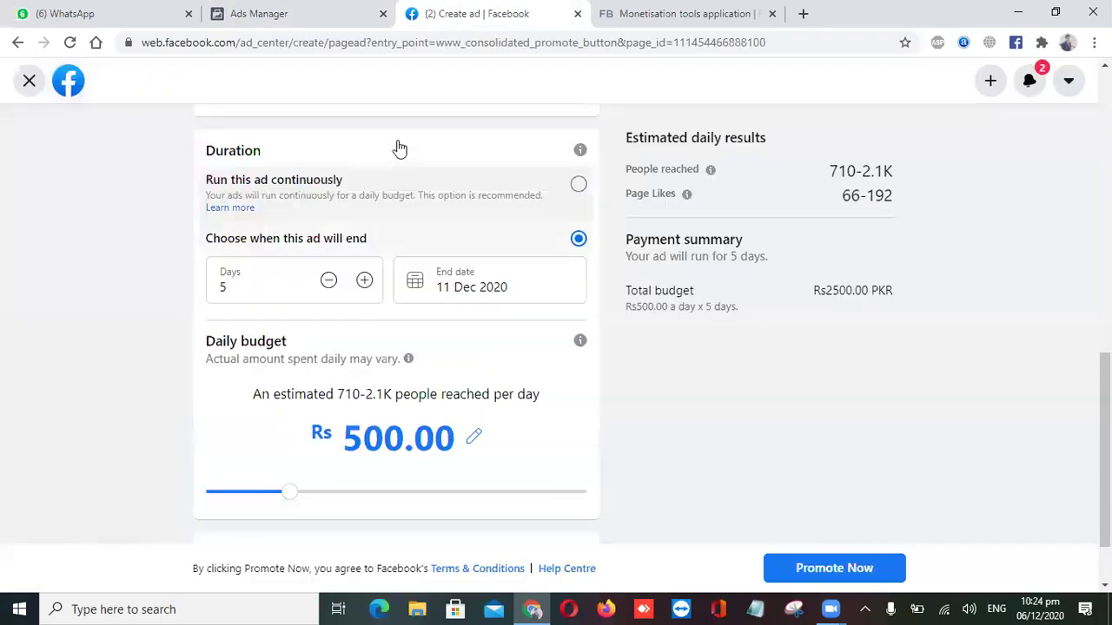
scroll(100, 130, "up", 2)
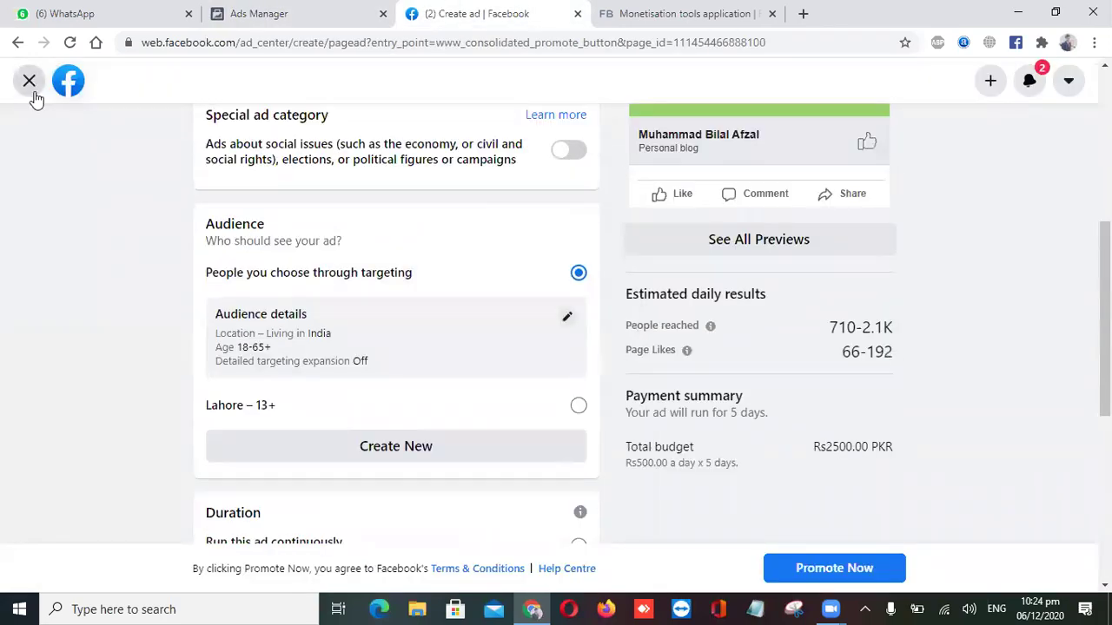
Exit the draft Promote your Page ad, discarding its changes, and return to the personal blog page.
left_click(28, 80)
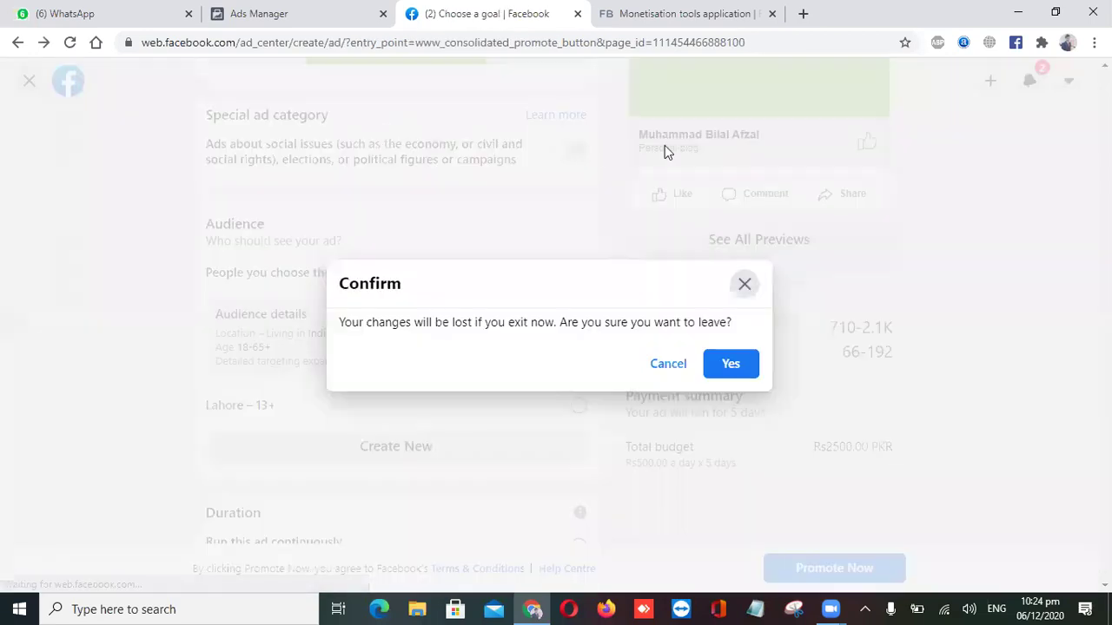
left_click(730, 366)
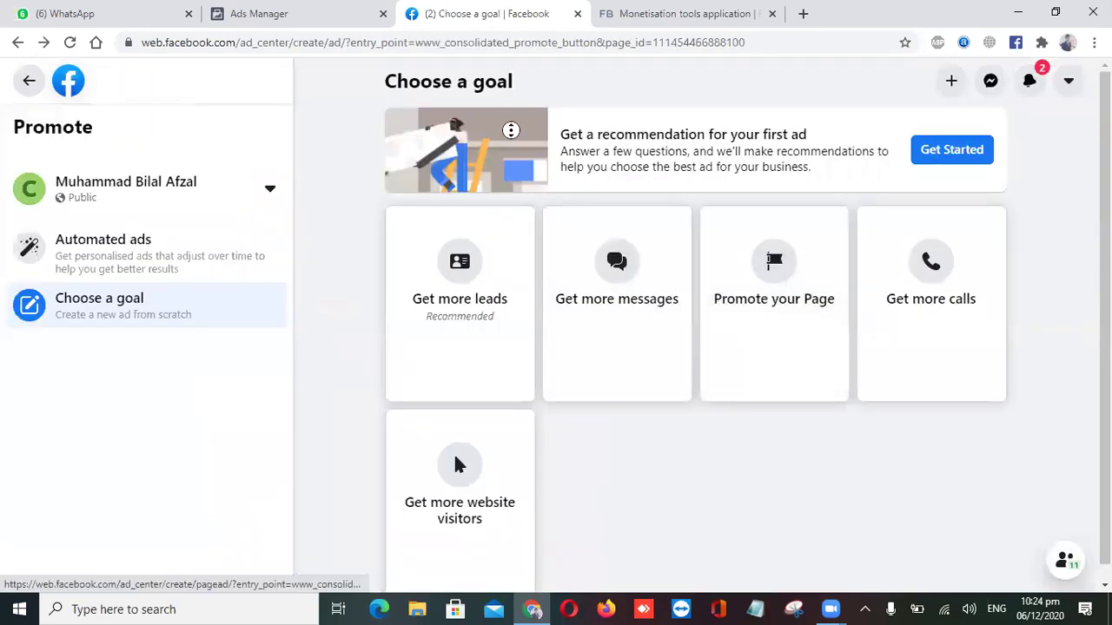
left_click(25, 76)
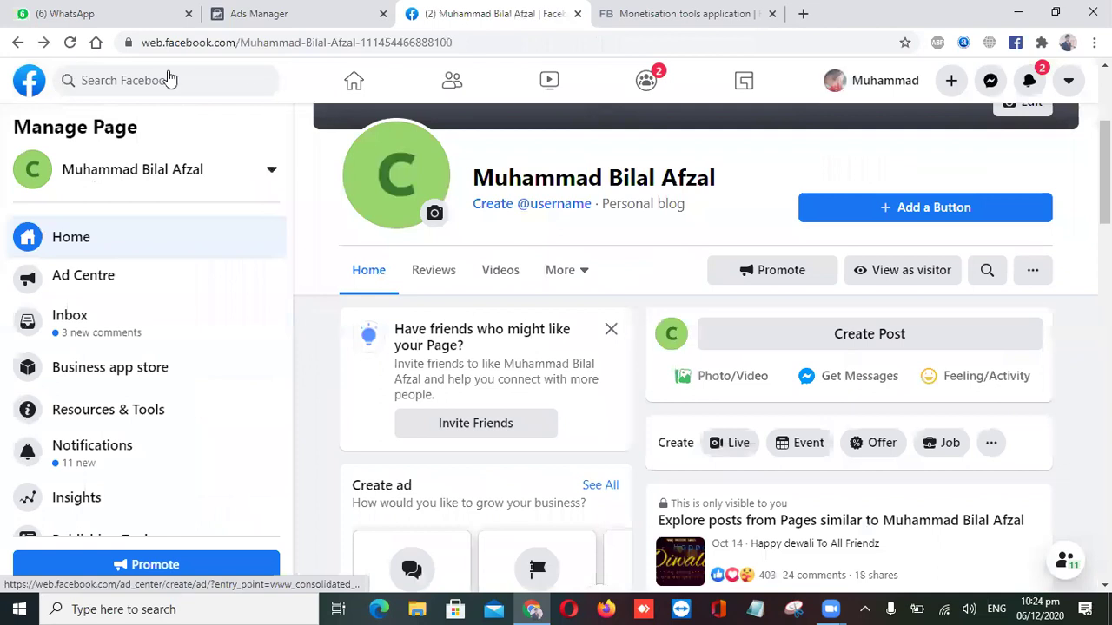
Close the old Ads Manager page and reopen Ads Manager from the Facebook home feed to view the campaigns.
left_click(382, 15)
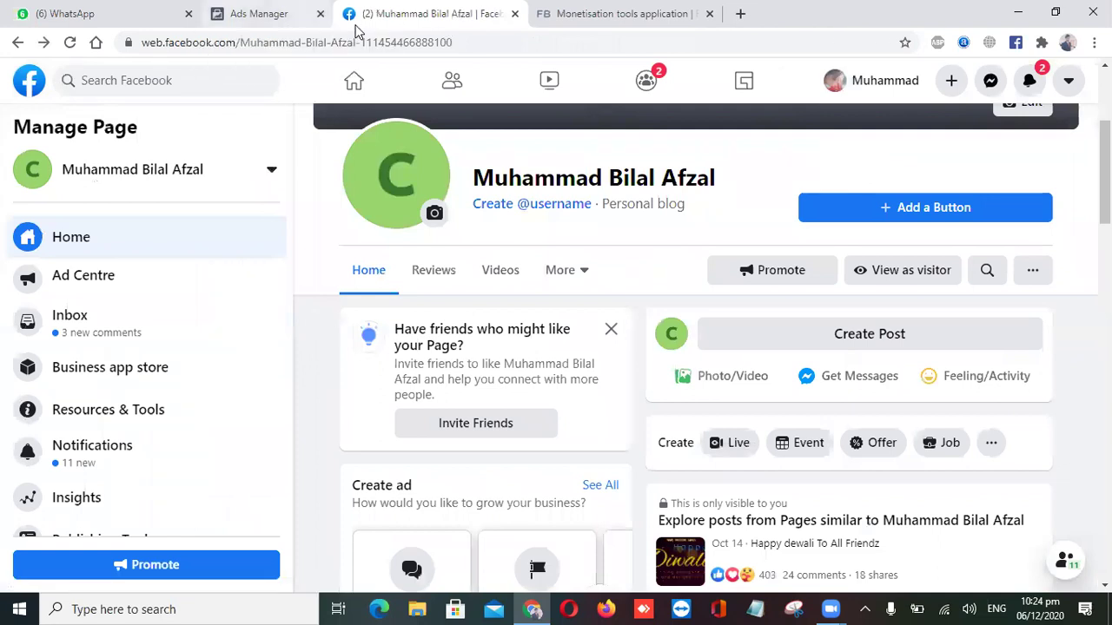
left_click(380, 85)
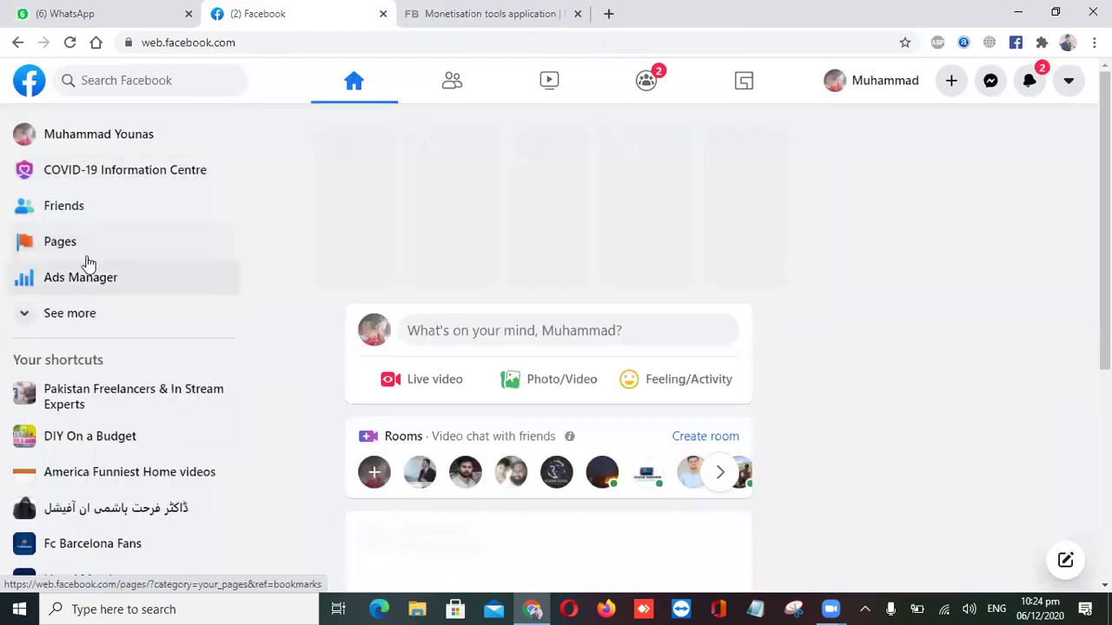
left_click(88, 276)
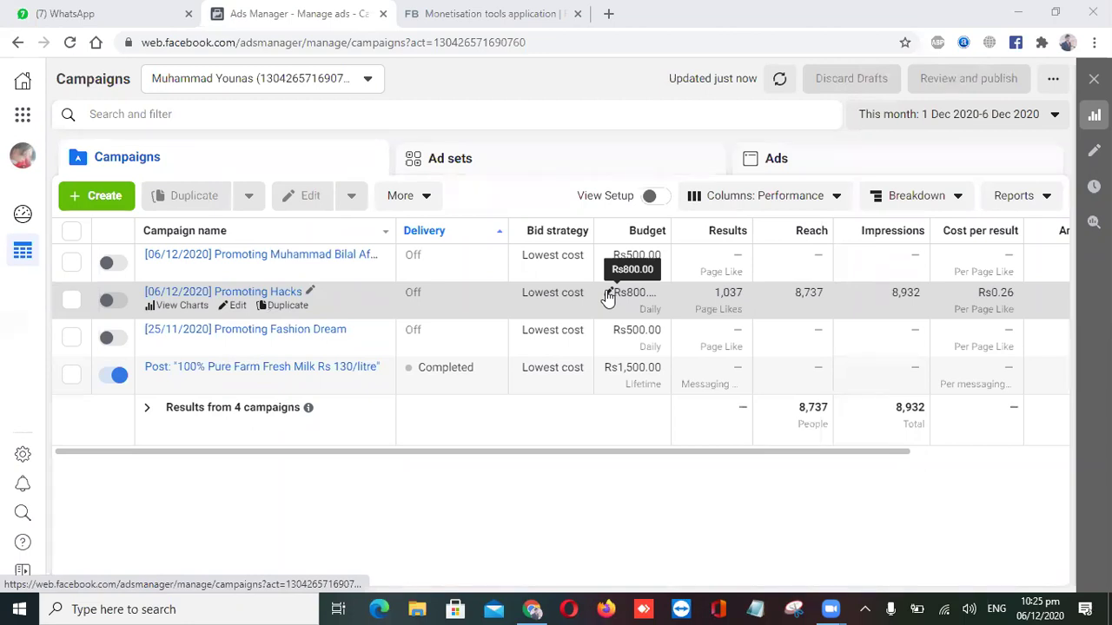
Open Billing from the business tools and review the ad account's transactions for the last 30 days.
left_click(23, 117)
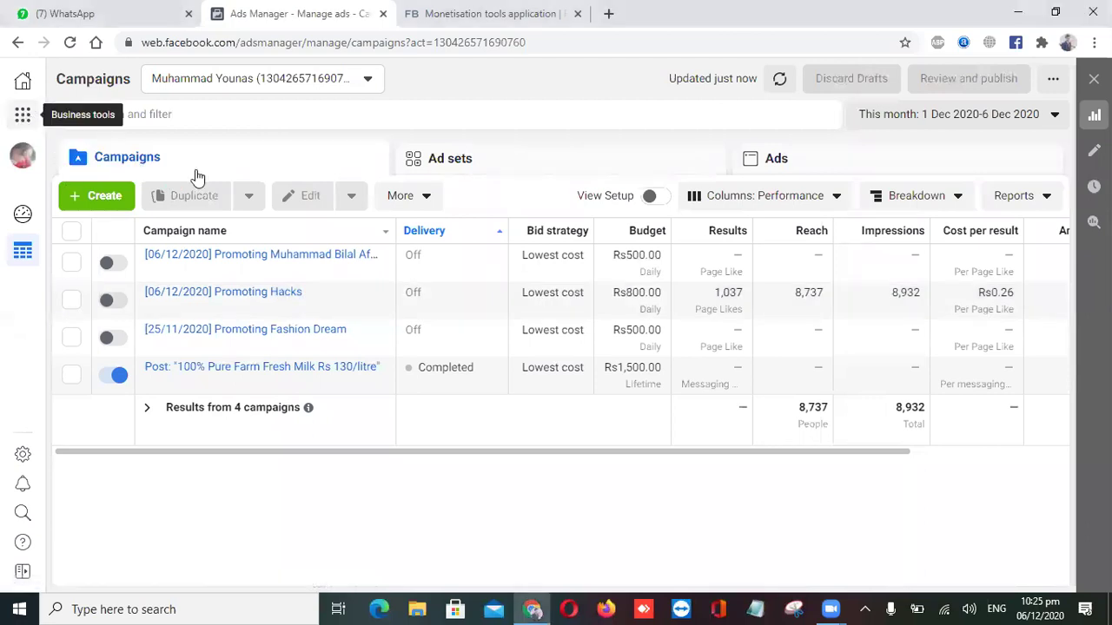
left_click(233, 183)
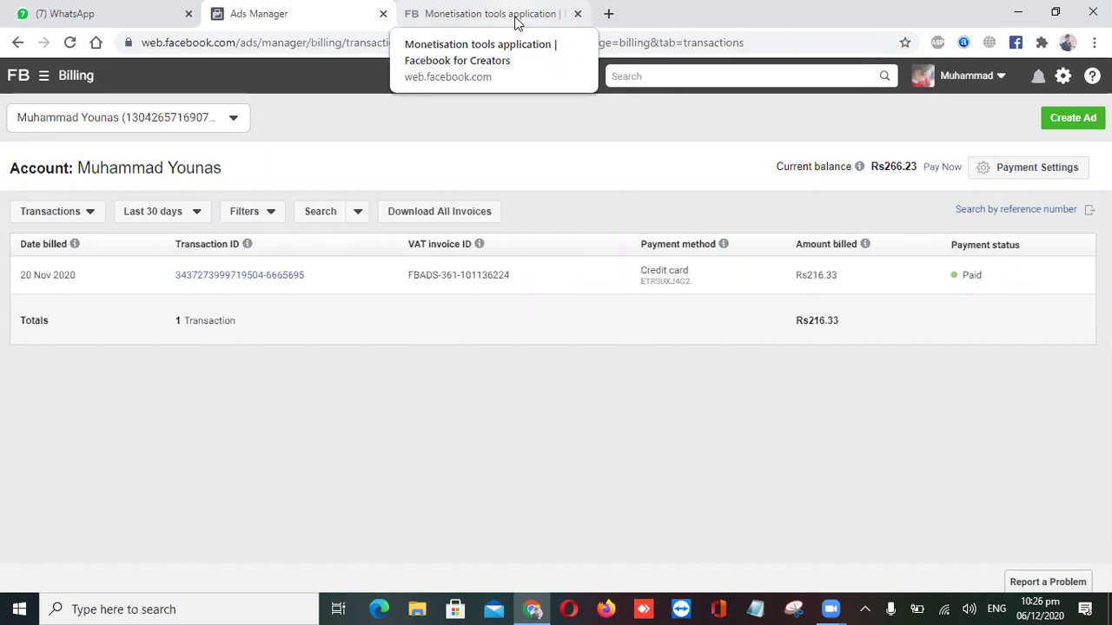
left_click(1018, 12)
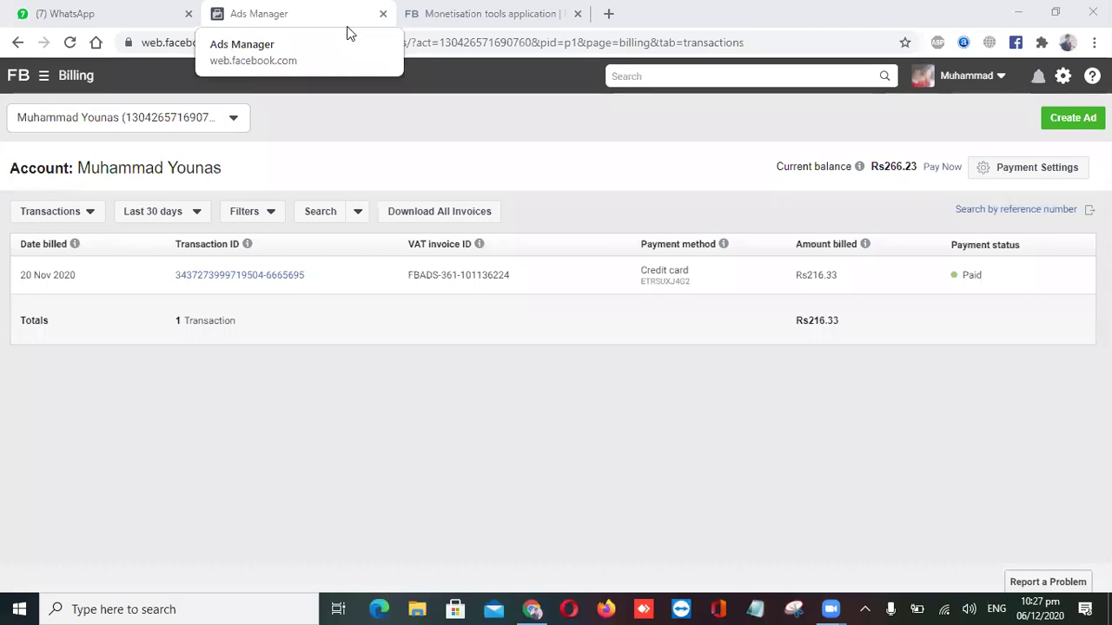
Return to the monetisation tools application and examine the in-stream ads eligibility of the personal blog page and the Hacks page.
left_click(495, 12)
scroll(556, 220, "down", 1)
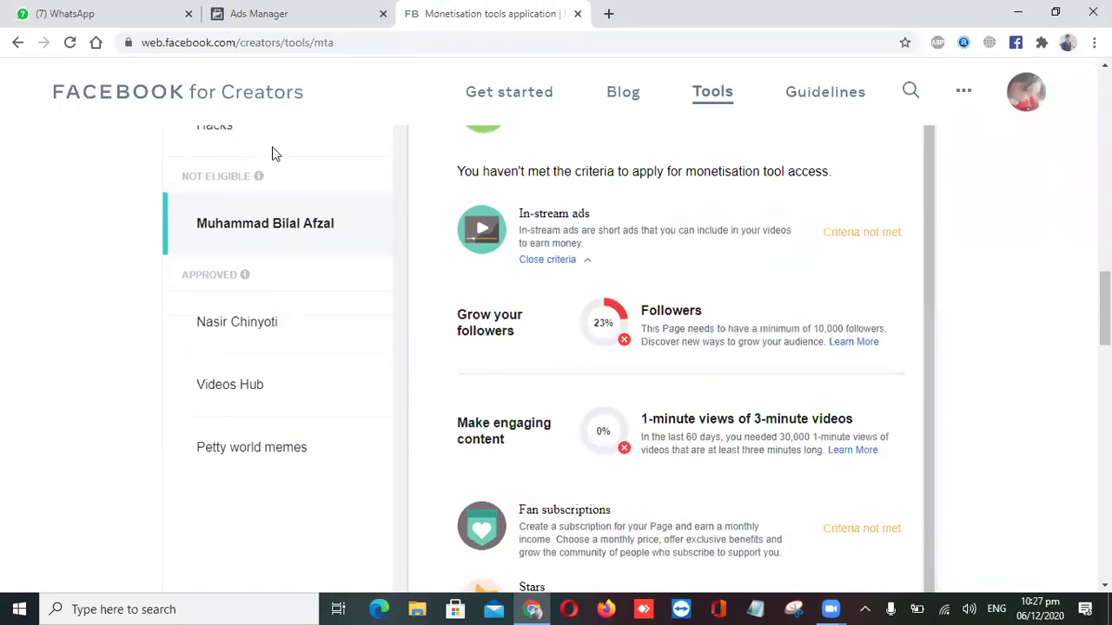
scroll(272, 153, "up", 1)
left_click(272, 189)
scroll(660, 300, "up", 1)
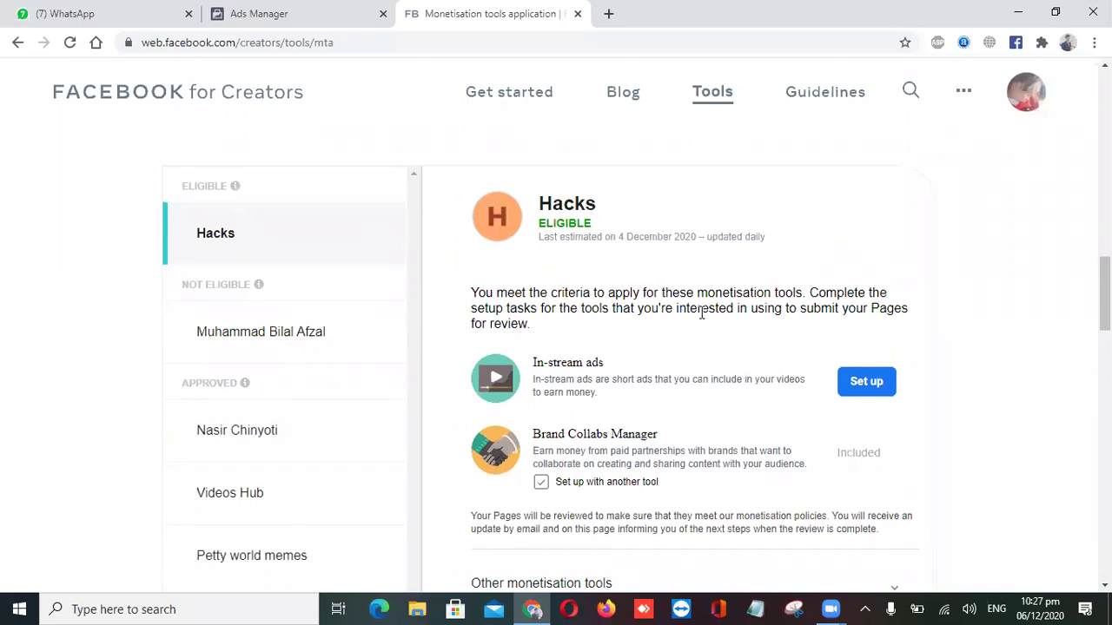